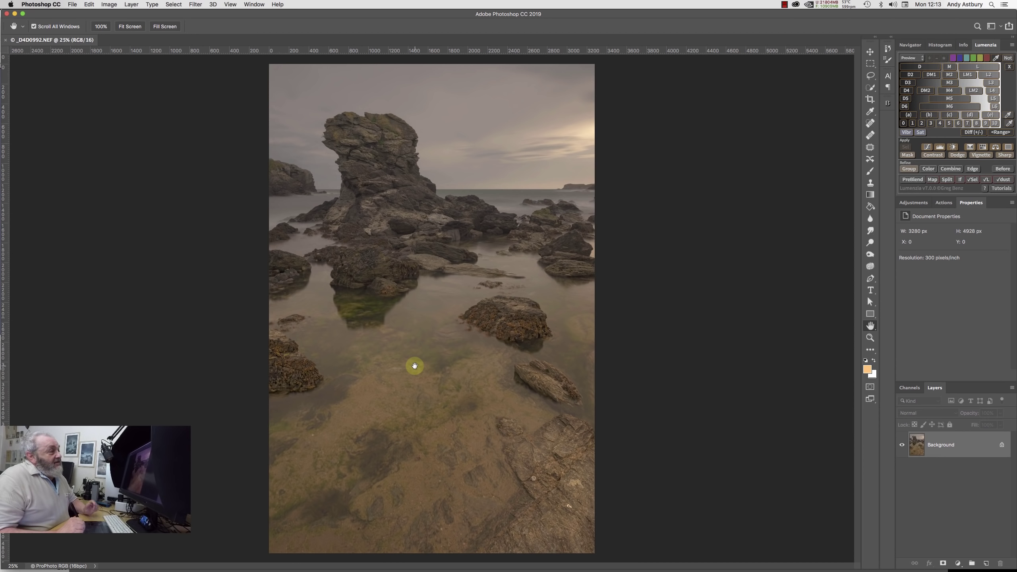
Try darkening the whole image with a Curves adjustment layer, midtones at input 130 and output 102, and delete the layer.
click(909, 202)
click(945, 228)
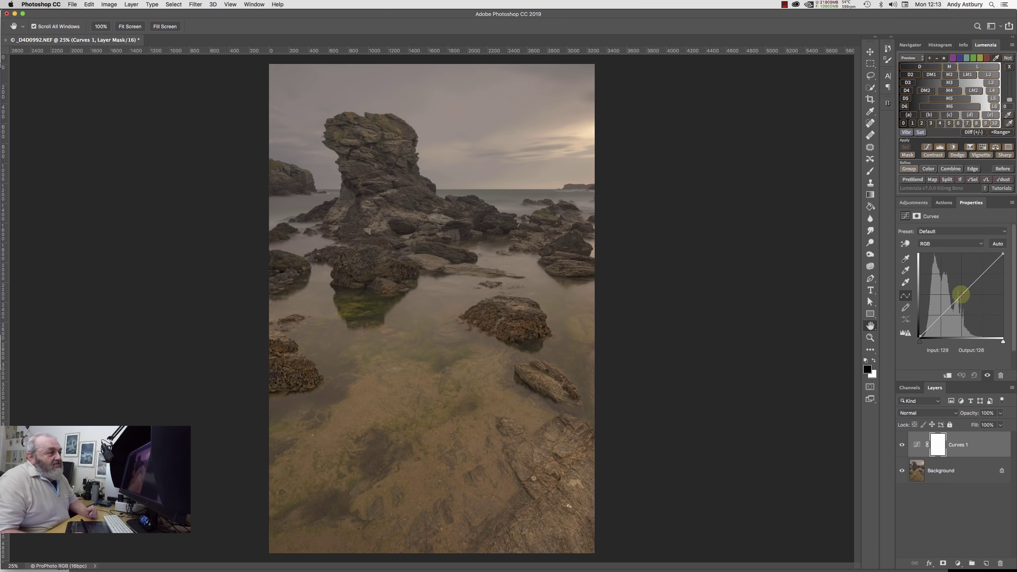
click(961, 295)
drag(960, 295, 962, 304)
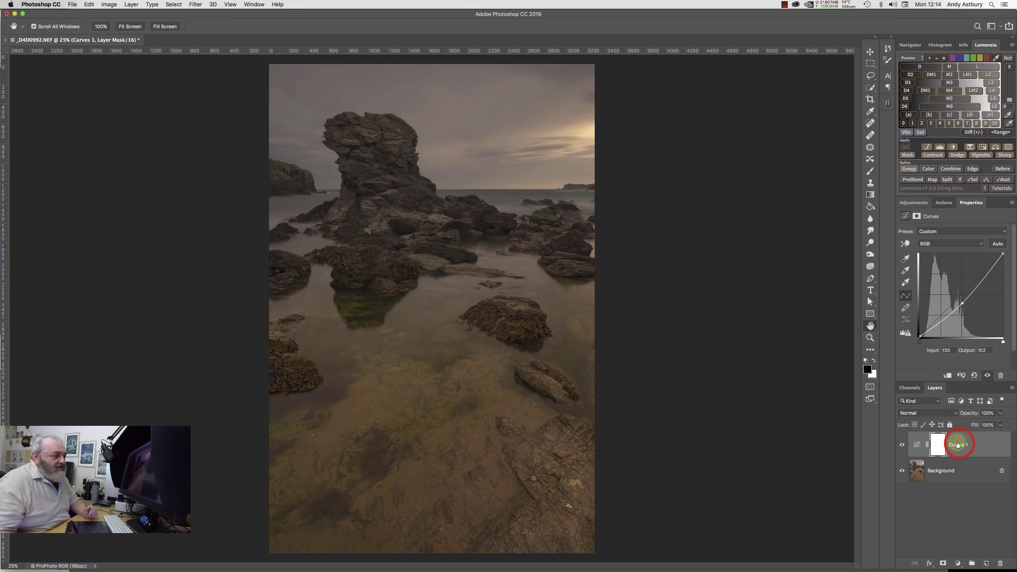
drag(959, 444, 1001, 563)
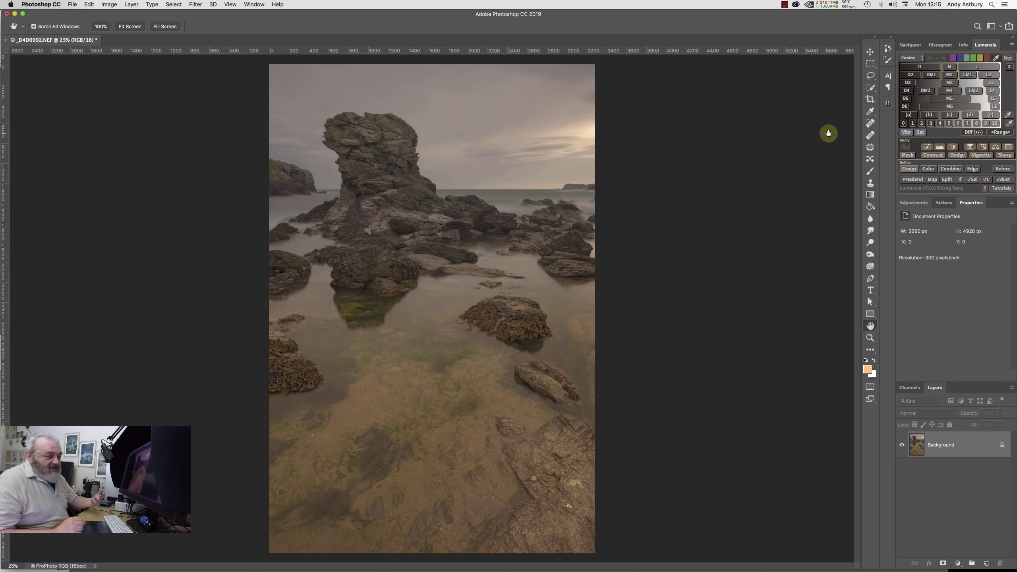
Select the sky with the Quick Selection tool and invert the selection to cover the rocks, sea and foreground.
click(869, 89)
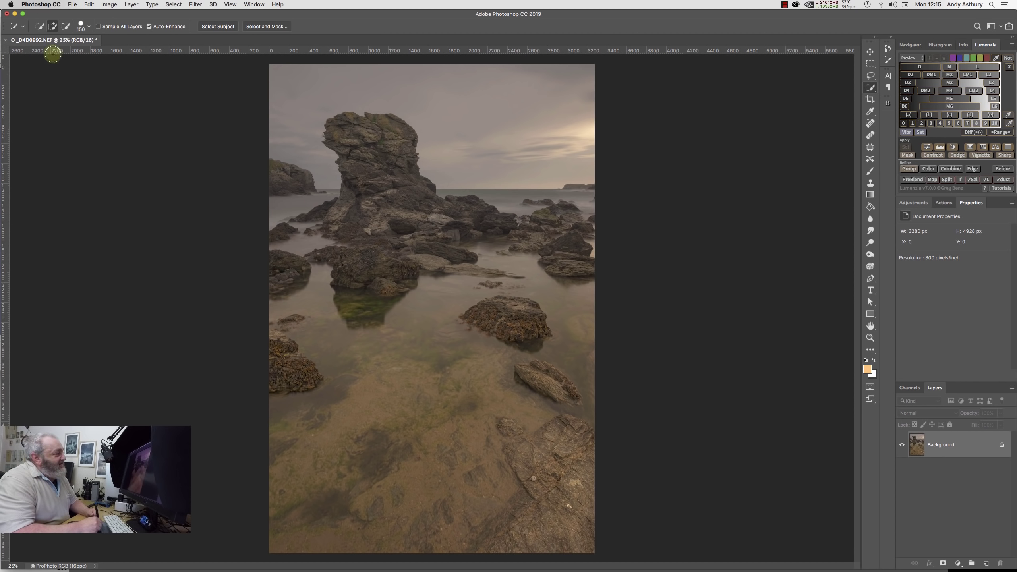
mouse_move(270, 66)
mouse_down()
mouse_move(308, 155)
mouse_move(302, 126)
mouse_move(331, 92)
mouse_move(381, 98)
mouse_move(463, 147)
mouse_up()
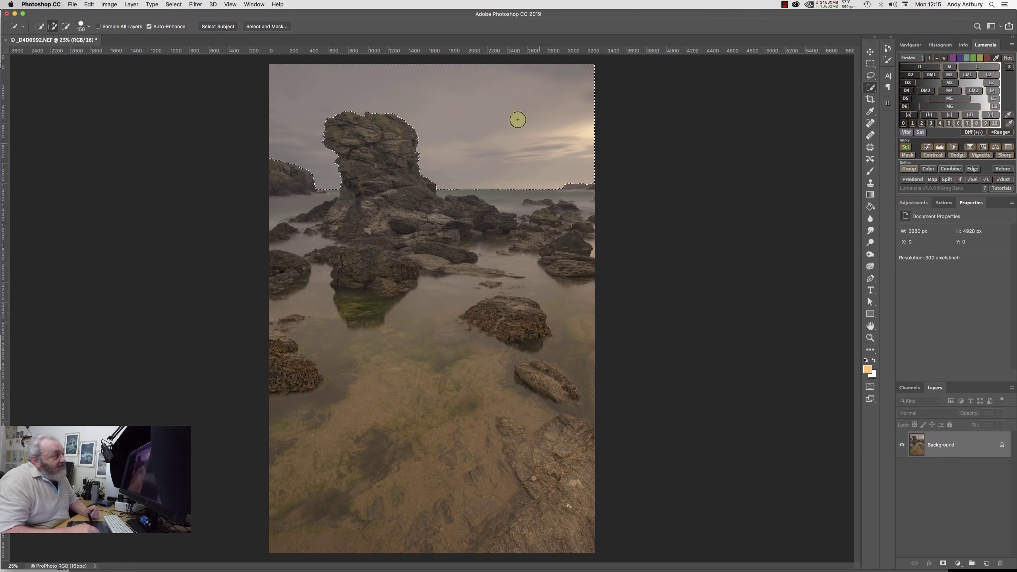
click(174, 4)
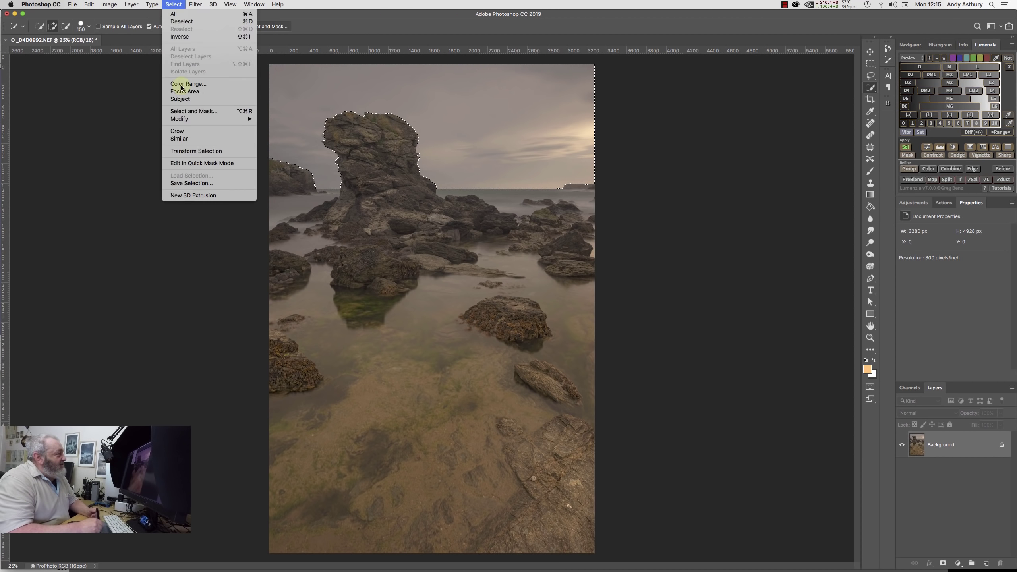
click(179, 37)
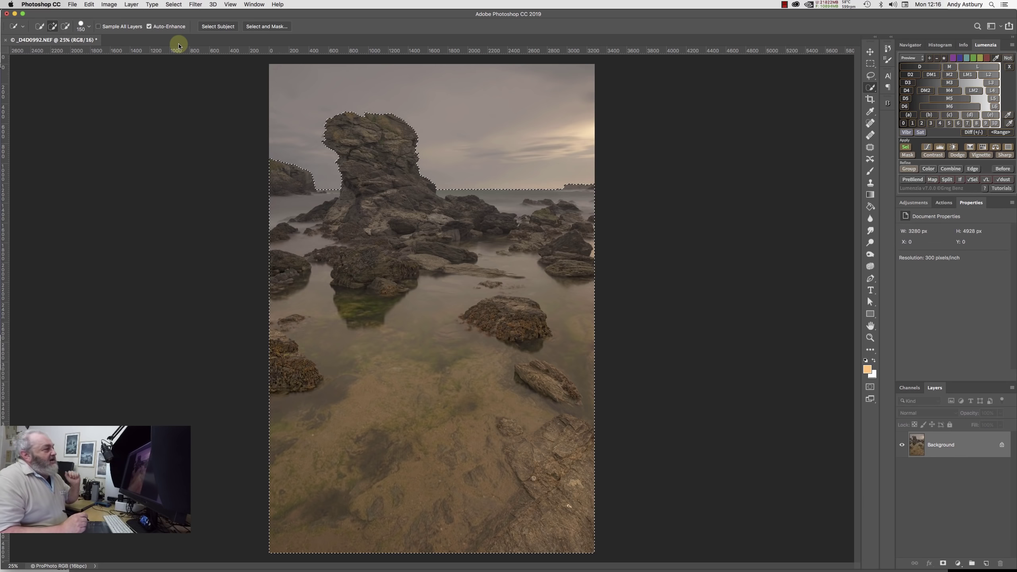
Open the legacy Refine Edge dialog for the inverted foreground selection.
click(173, 5)
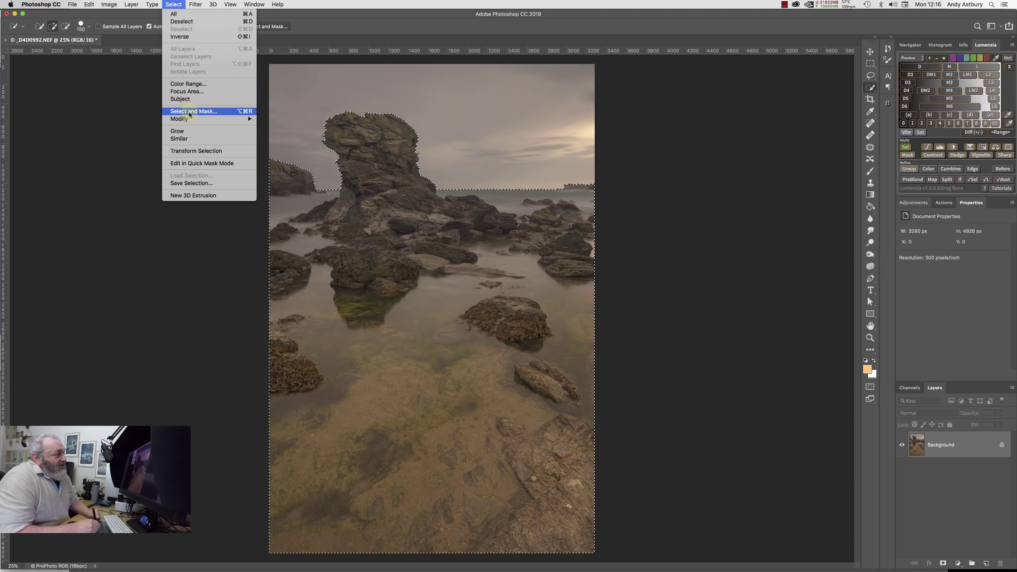
mouse_move(190, 118)
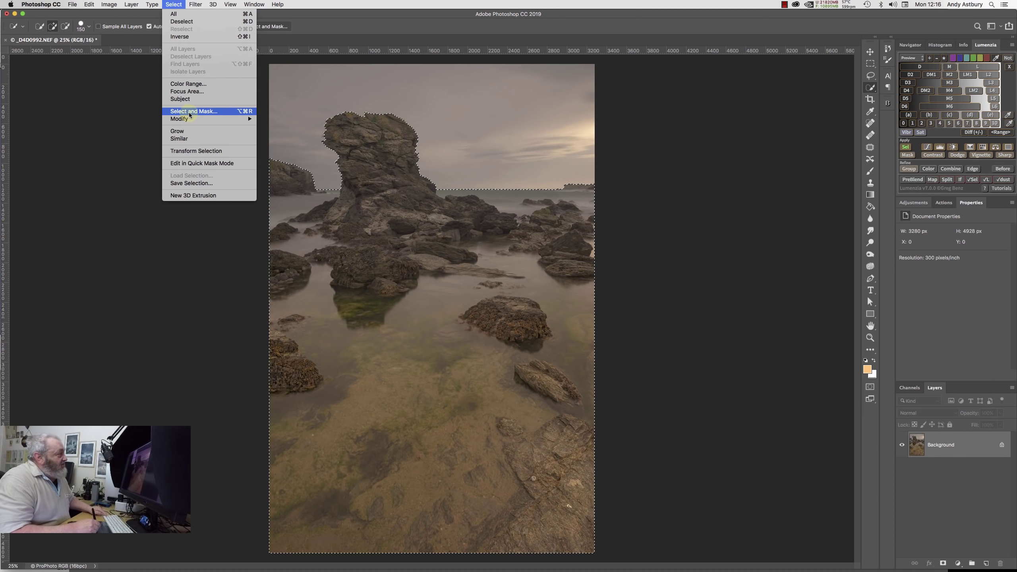
click(190, 114)
shift+click(190, 115)
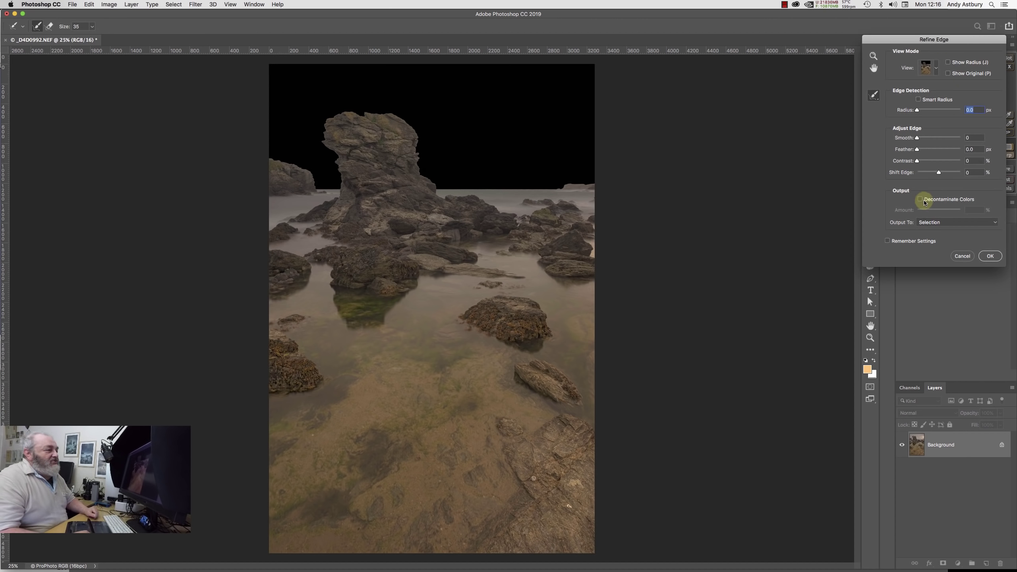
At 100% zoom, refine the selection edge along the near headland, the short horizon gap and the sea stack's left side and top.
key(super+equal)
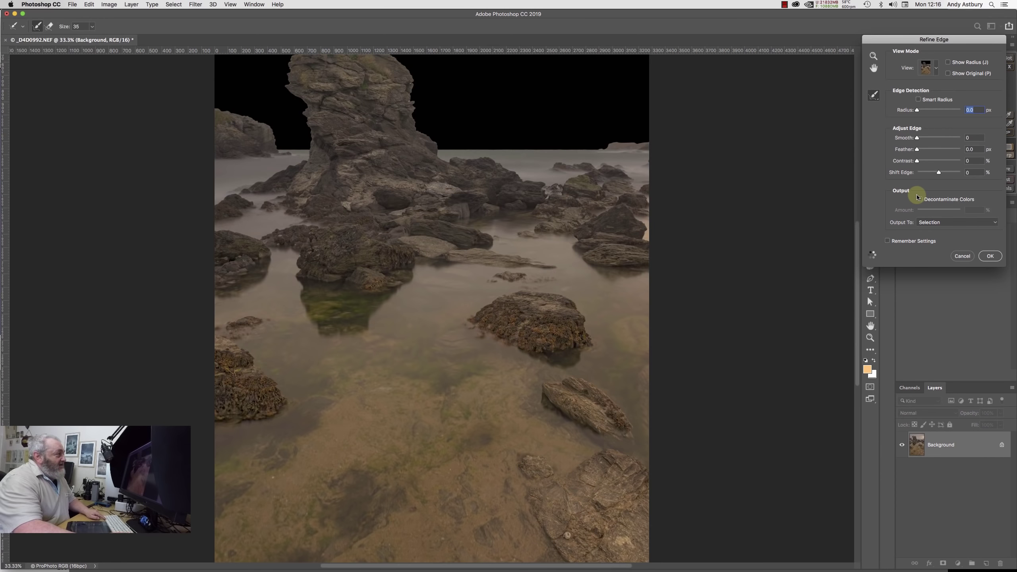
key(super+equal)
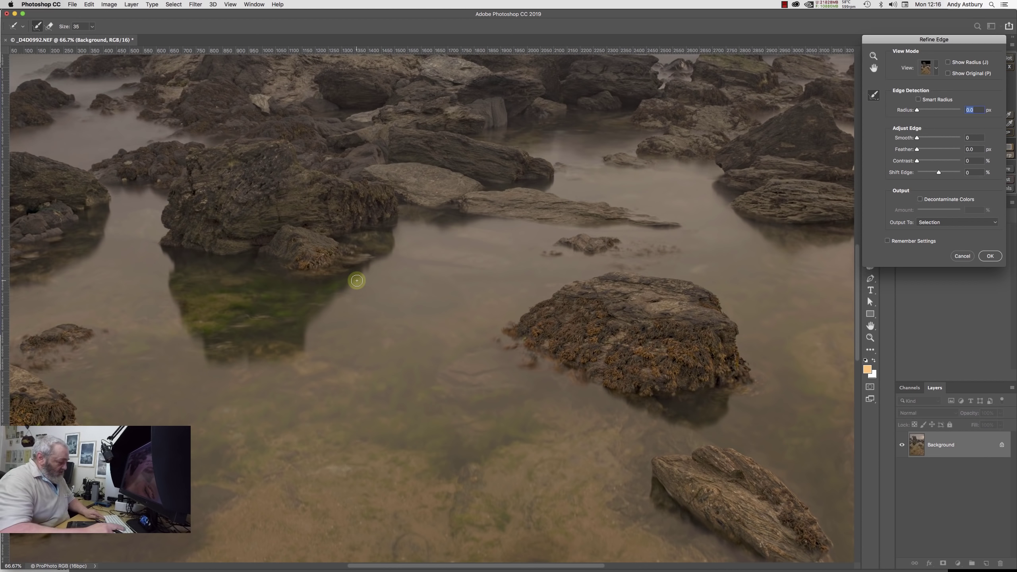
key(super+equal)
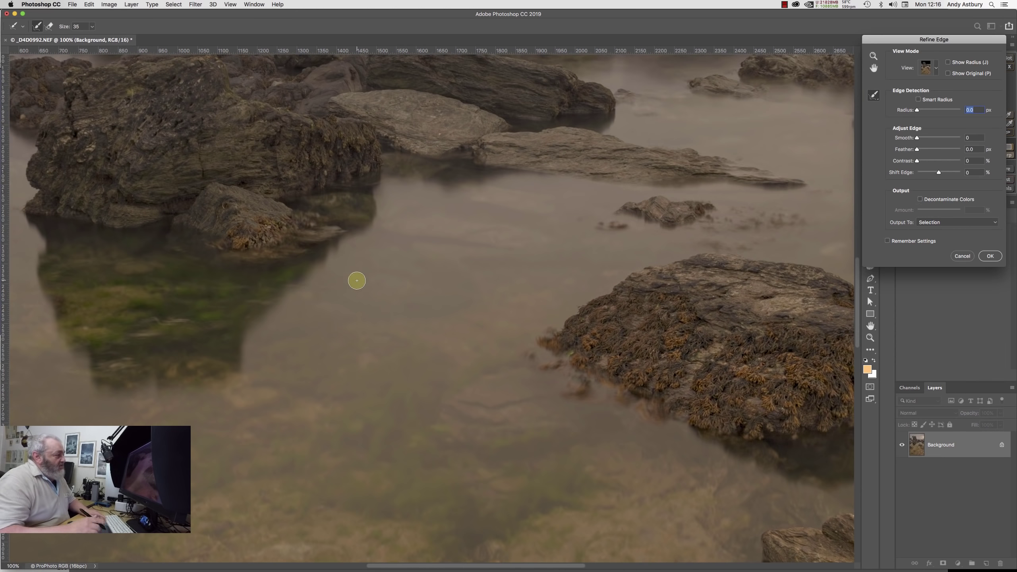
drag(289, 192, 374, 336)
drag(321, 263, 350, 387)
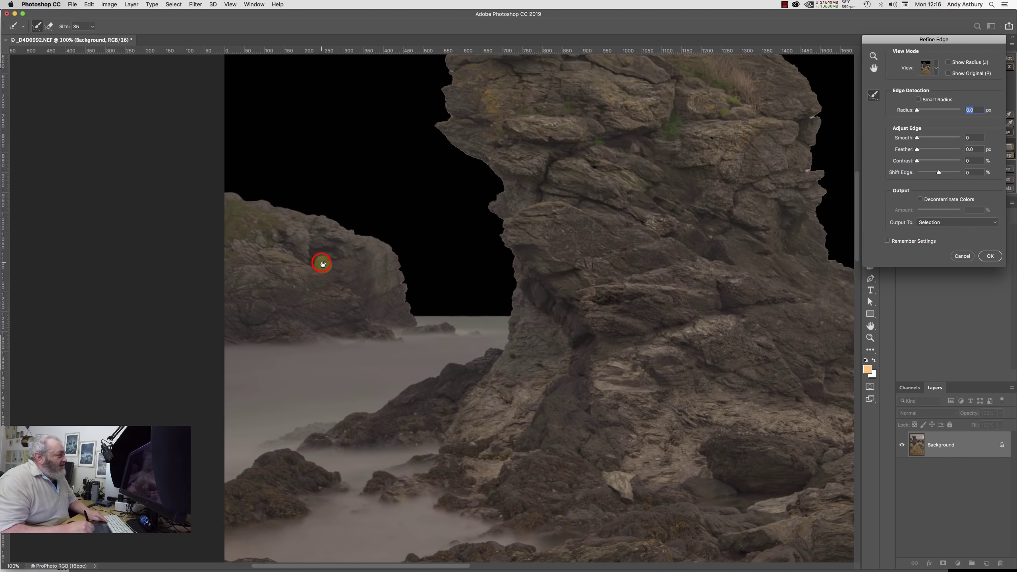
drag(321, 264, 325, 375)
drag(556, 352, 549, 359)
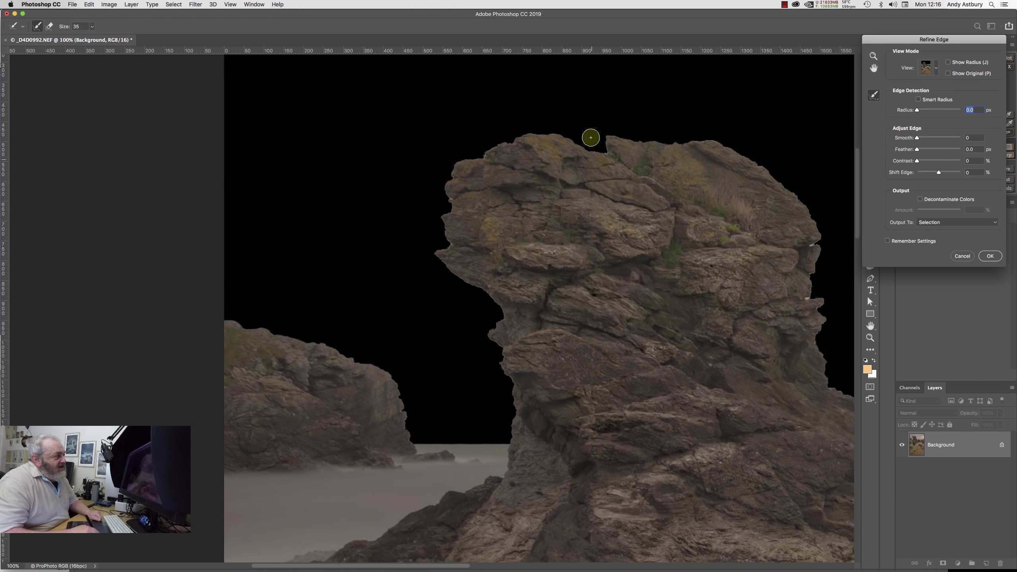
drag(441, 258, 455, 278)
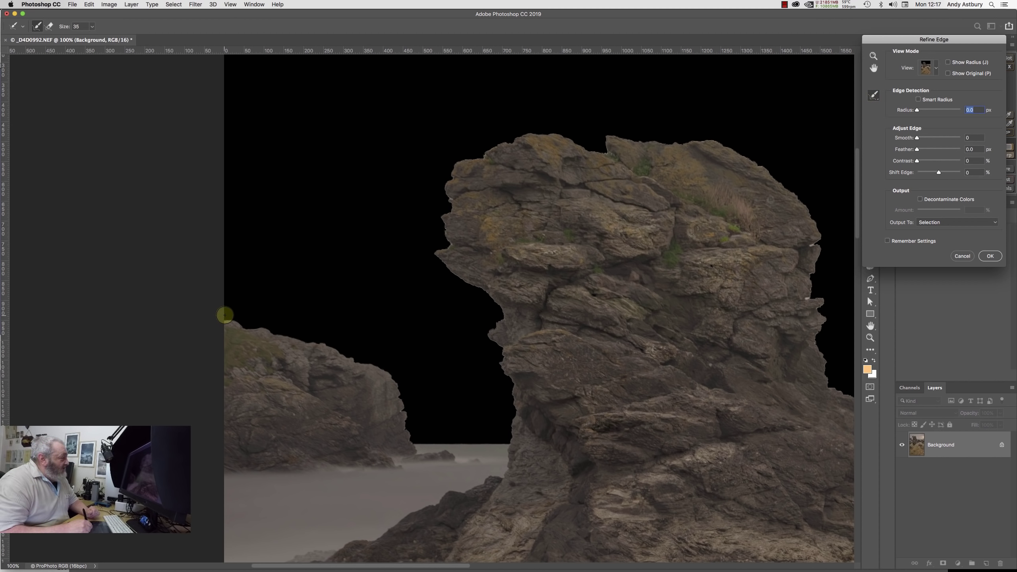
drag(225, 314, 224, 317)
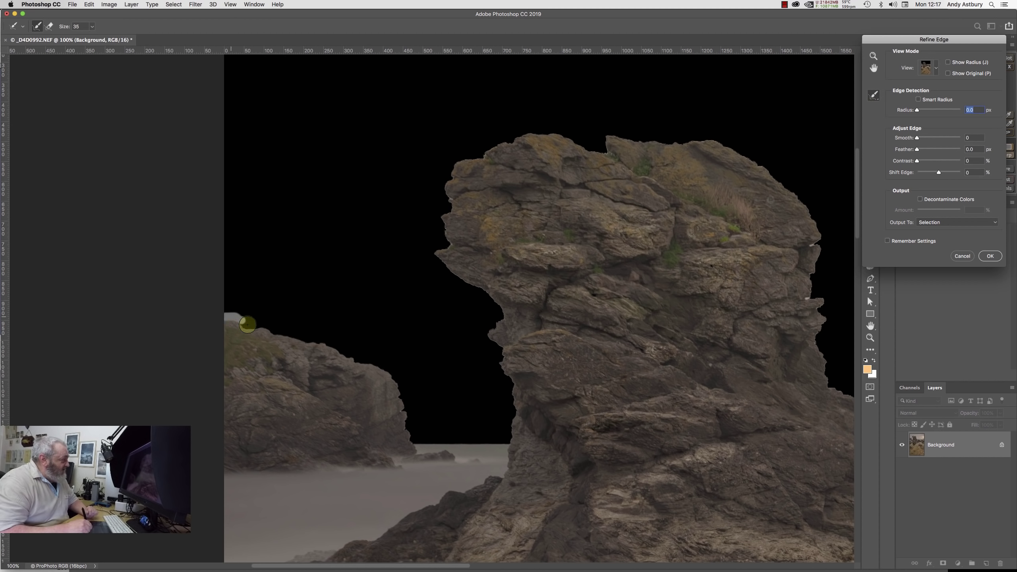
drag(242, 323, 358, 358)
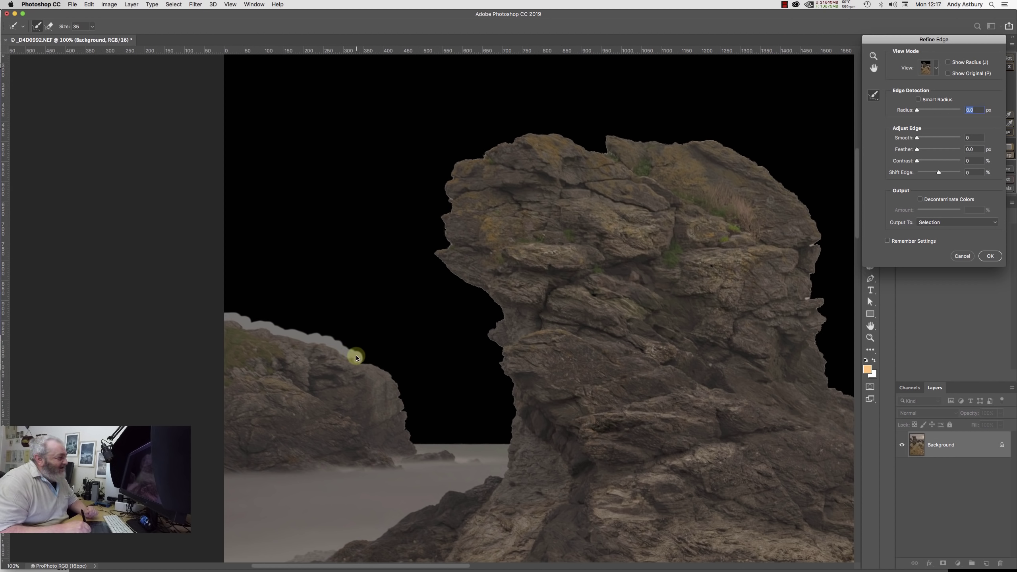
mouse_move(358, 356)
mouse_down()
mouse_move(396, 381)
mouse_move(413, 441)
mouse_move(486, 444)
mouse_move(509, 443)
mouse_move(514, 415)
mouse_move(499, 358)
mouse_up()
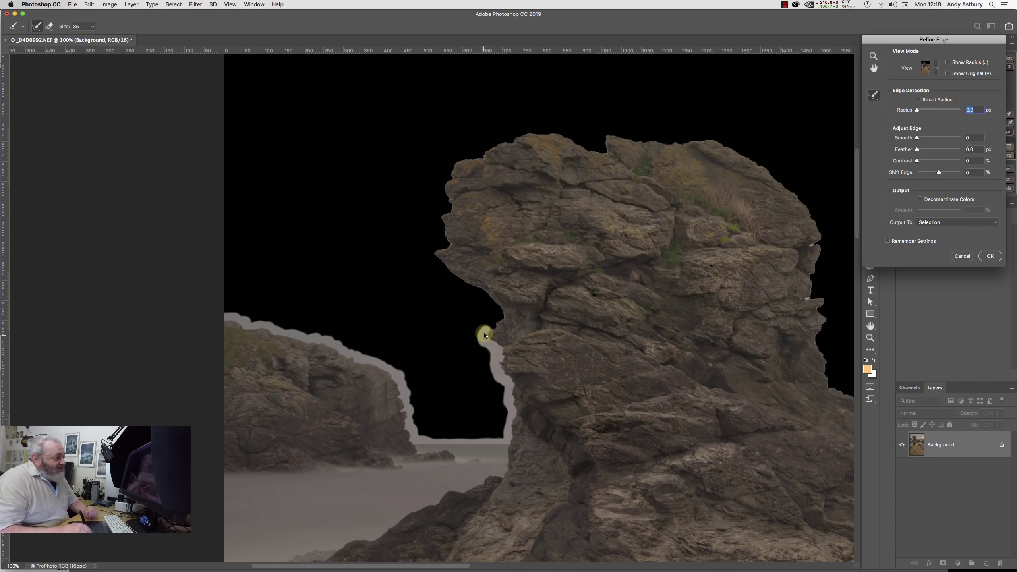
mouse_move(485, 335)
mouse_down()
mouse_move(500, 318)
mouse_move(492, 295)
mouse_move(456, 282)
mouse_move(433, 252)
mouse_move(442, 237)
mouse_move(429, 230)
mouse_move(443, 234)
mouse_move(438, 241)
mouse_move(437, 213)
mouse_move(447, 211)
mouse_move(437, 189)
mouse_move(461, 162)
mouse_move(522, 136)
mouse_move(567, 139)
mouse_move(596, 154)
mouse_move(606, 136)
mouse_move(704, 140)
mouse_move(698, 134)
mouse_up()
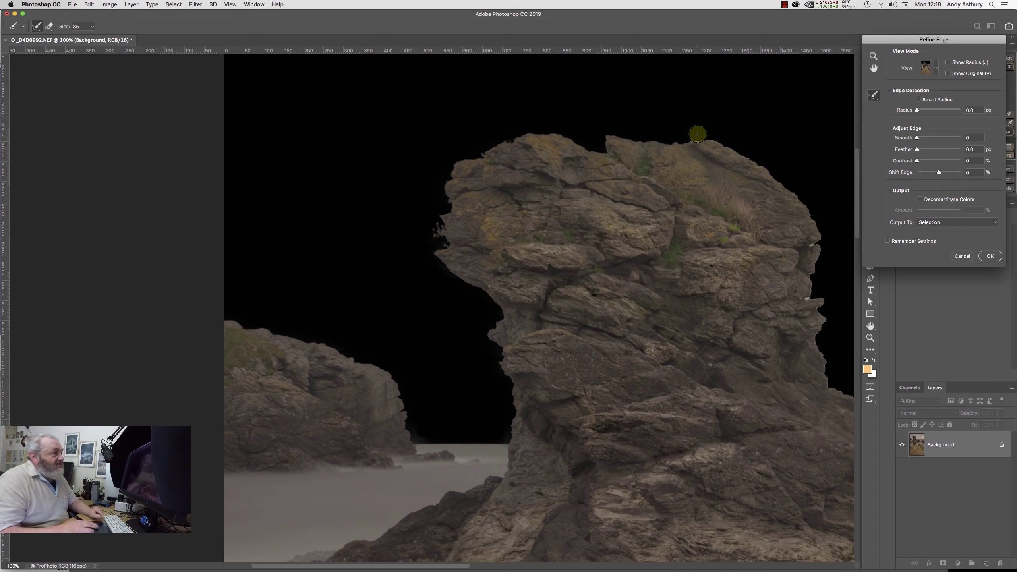
Refine the selection edge down the sea stack's right side, along the open sea horizon and over the distant headland.
mouse_move(651, 196)
mouse_down()
mouse_move(521, 227)
mouse_move(357, 228)
mouse_up()
key(super+r)
mouse_move(381, 174)
mouse_down()
mouse_move(423, 173)
mouse_move(458, 196)
mouse_move(529, 269)
mouse_move(515, 283)
mouse_move(532, 288)
mouse_move(512, 336)
mouse_move(532, 334)
mouse_move(522, 345)
mouse_move(540, 366)
mouse_move(527, 368)
mouse_move(527, 416)
mouse_move(575, 442)
mouse_move(556, 400)
mouse_move(581, 411)
mouse_move(581, 432)
mouse_move(385, 345)
mouse_move(157, 340)
mouse_move(172, 341)
mouse_move(166, 350)
mouse_move(191, 377)
mouse_move(234, 379)
mouse_move(213, 382)
mouse_move(523, 381)
mouse_up()
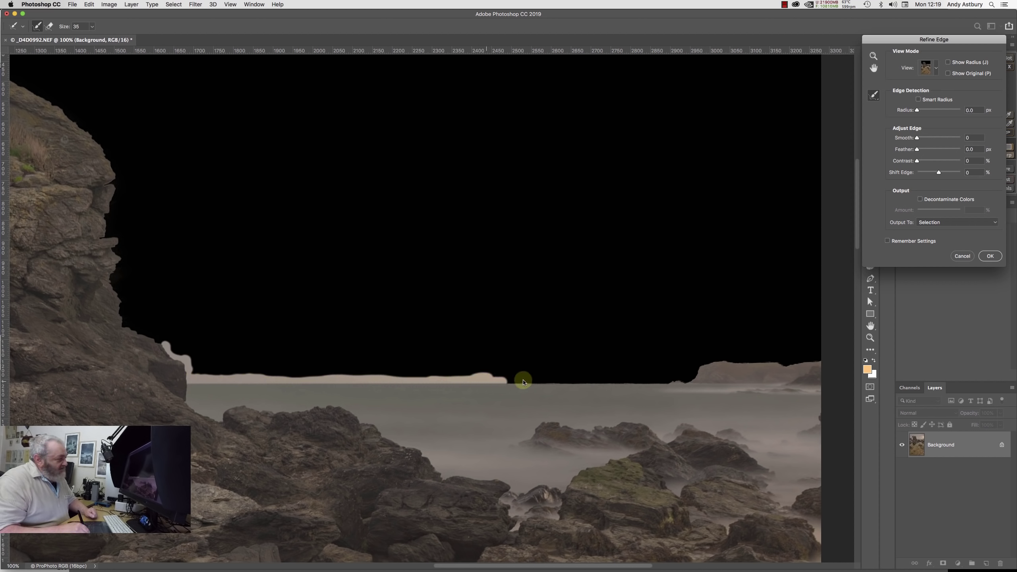
drag(590, 381, 688, 380)
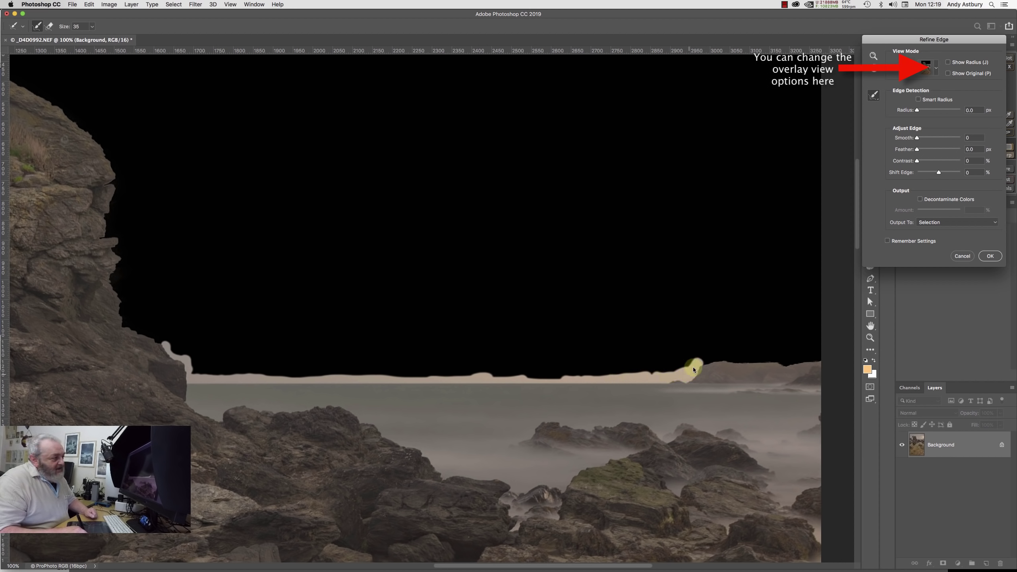
drag(708, 363, 820, 354)
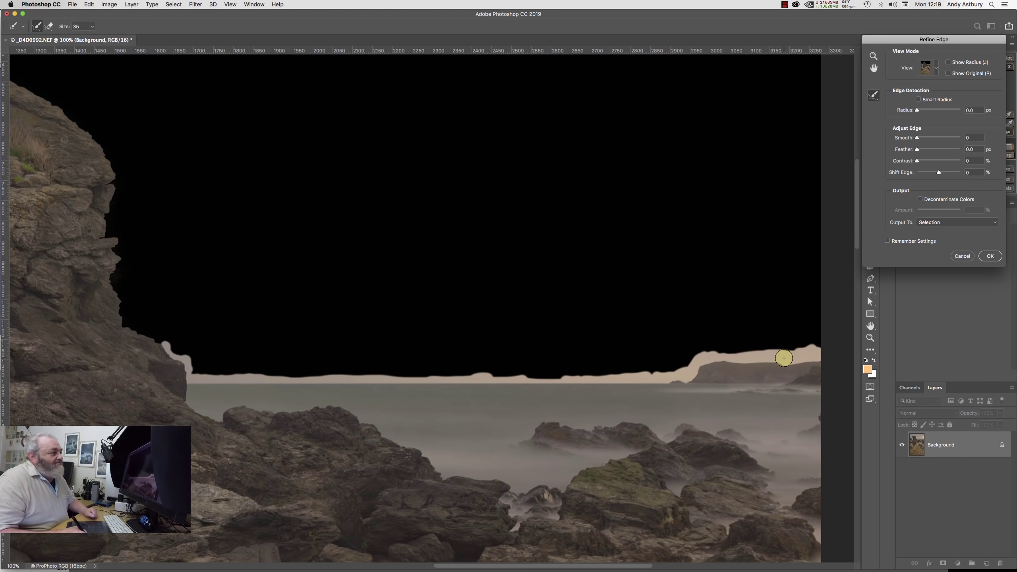
drag(784, 358, 784, 358)
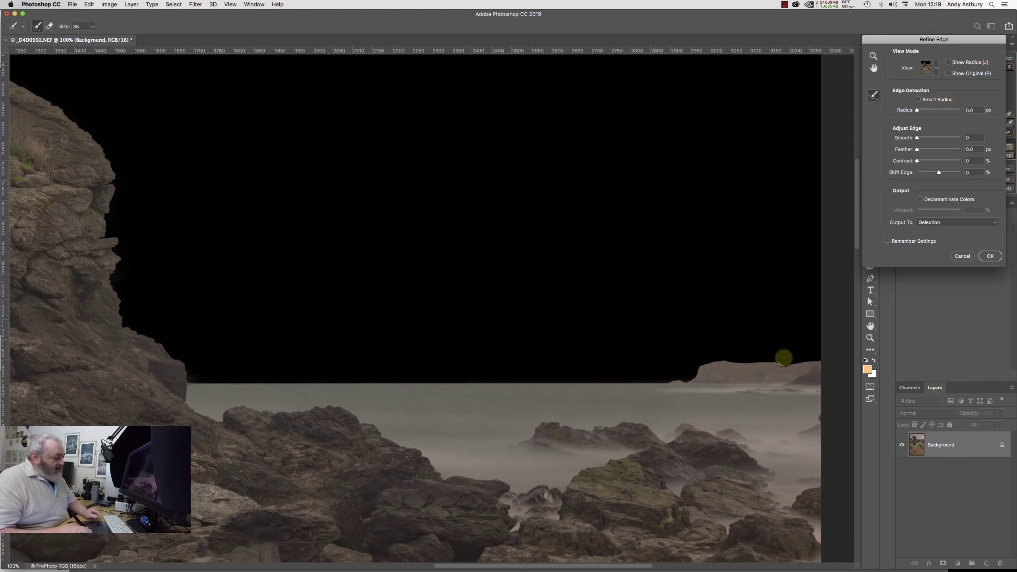
Check the refined edges across the image and output the result as a Selection.
drag(132, 359, 620, 360)
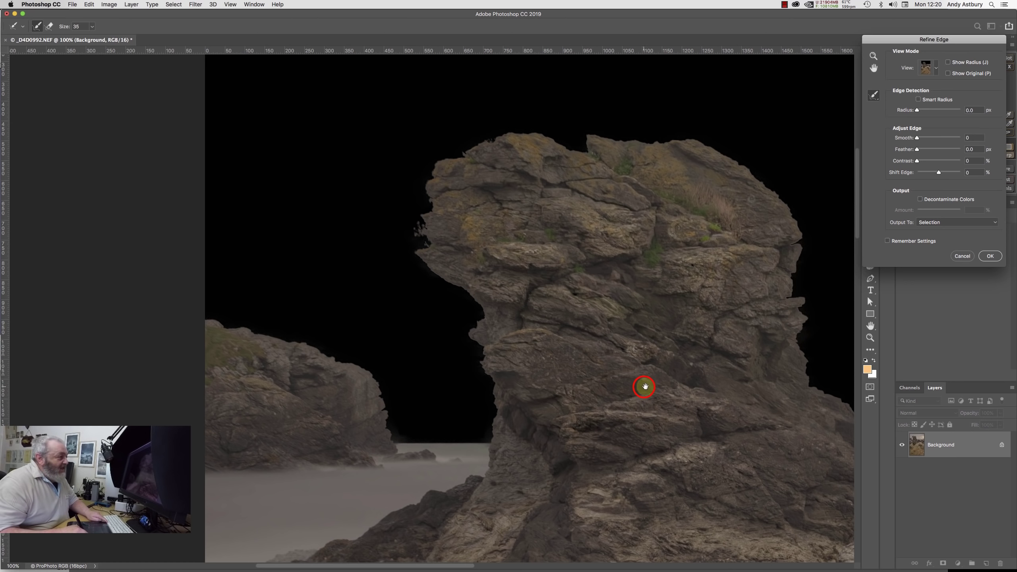
drag(643, 386, 614, 383)
scroll(367, 333, right, 15)
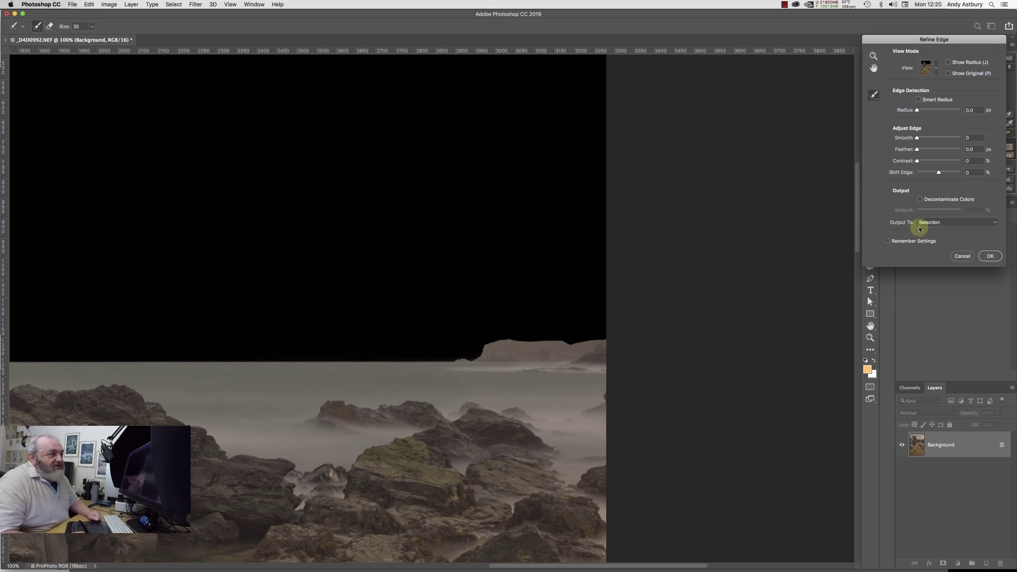
click(995, 223)
drag(996, 225, 924, 255)
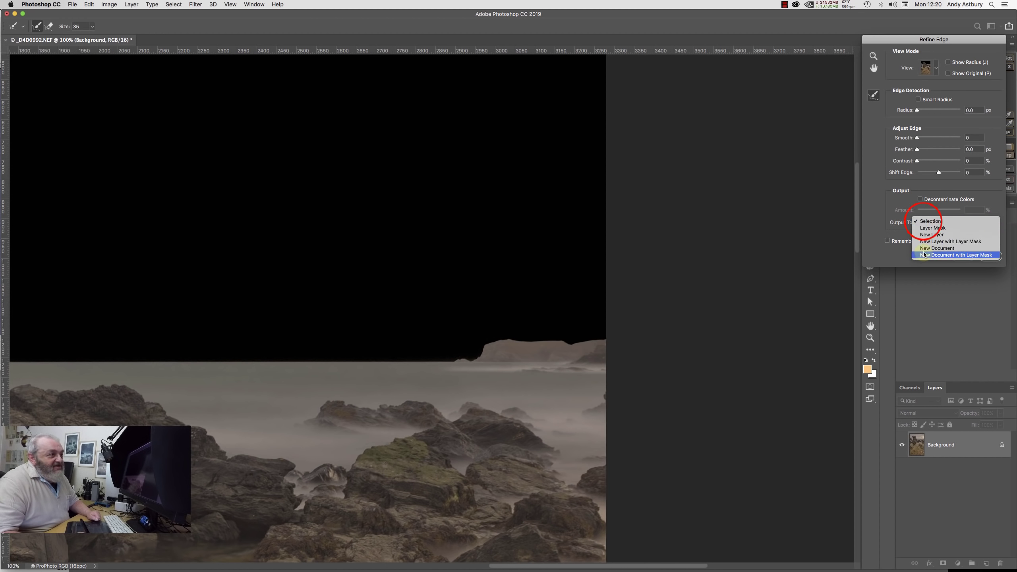
click(930, 222)
click(989, 256)
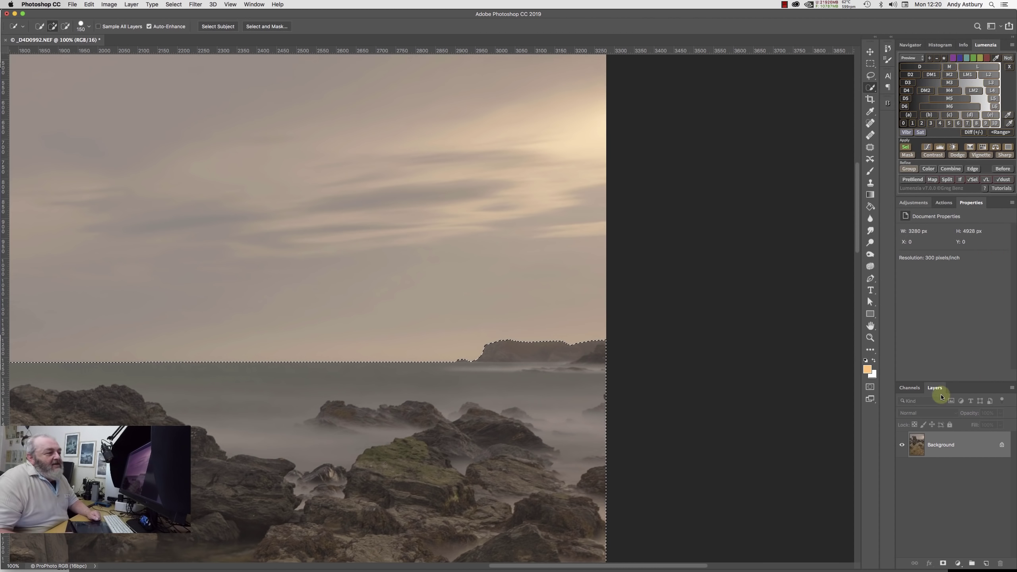
Save the refined foreground selection as a new alpha channel.
click(908, 388)
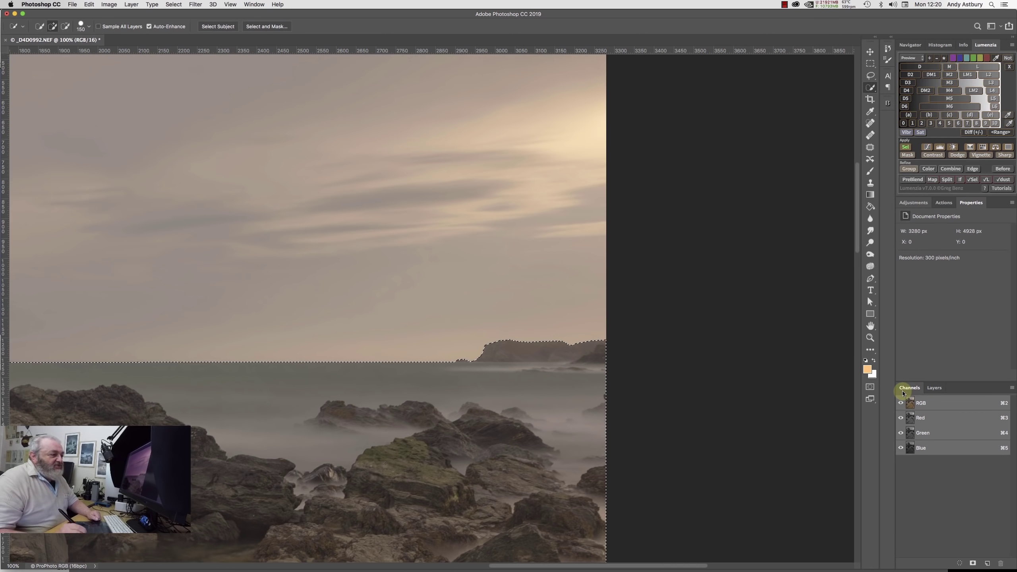
click(932, 388)
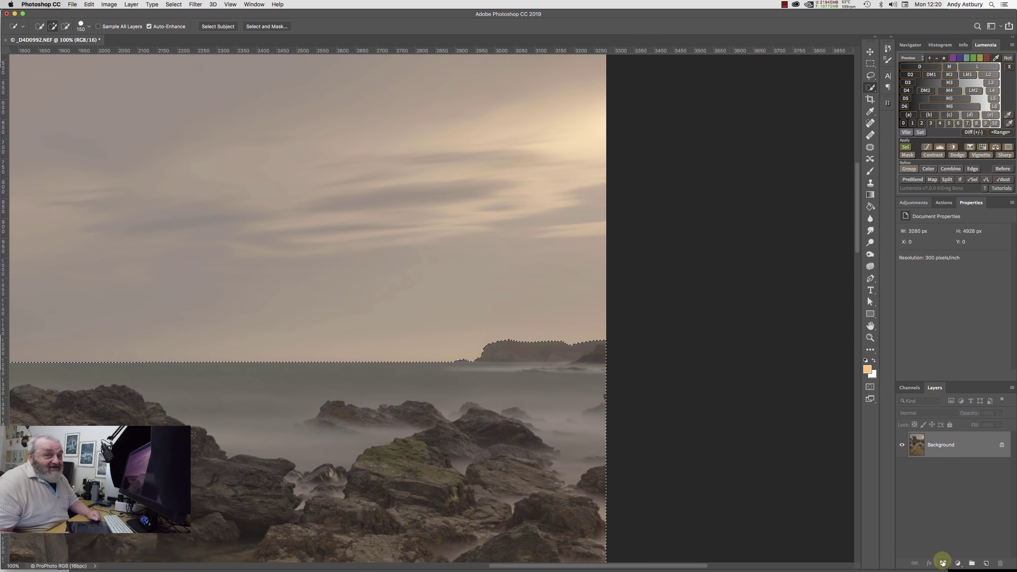
click(910, 388)
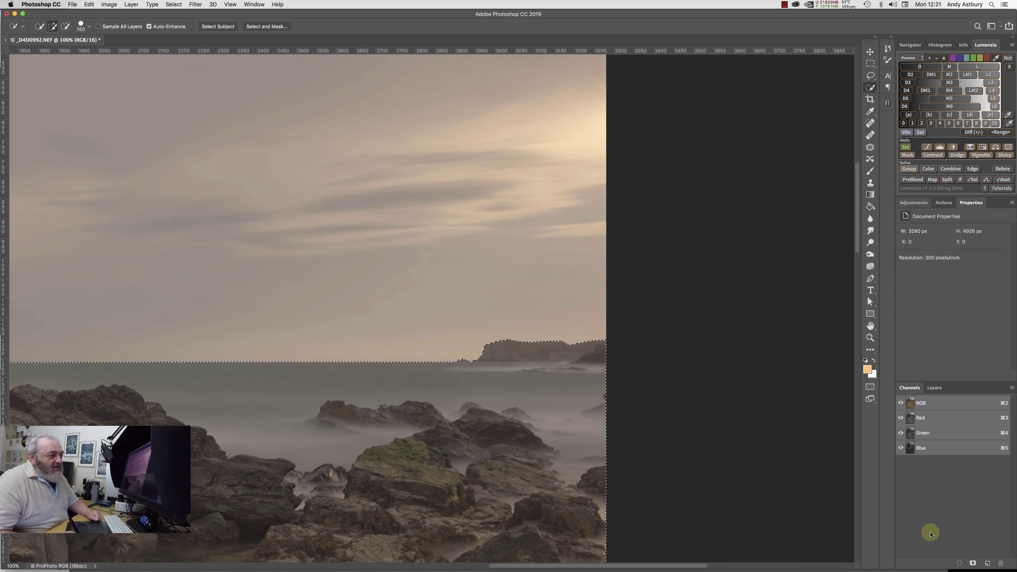
click(971, 563)
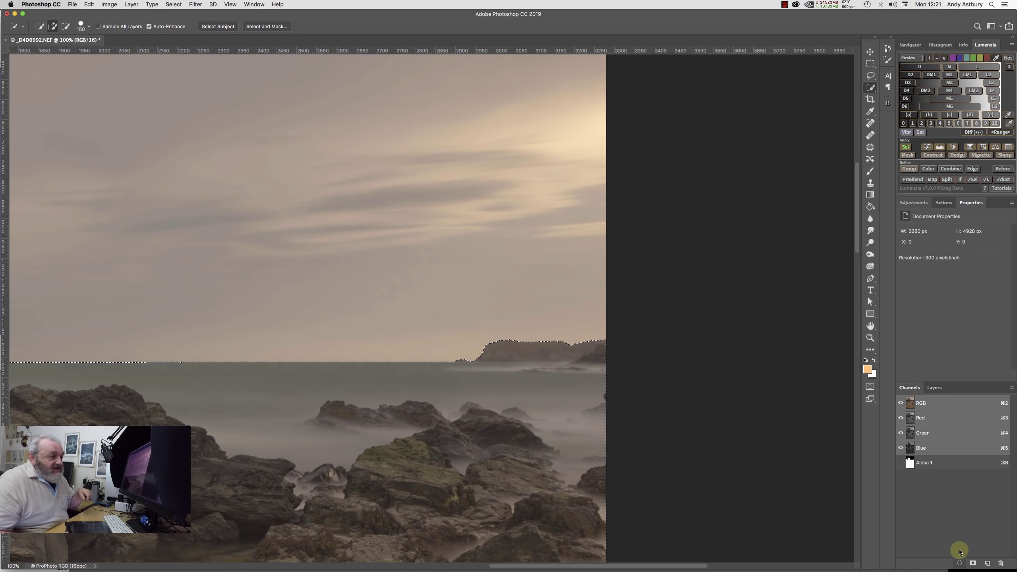
Display the new alpha channel on its own and rename it Land.
click(919, 463)
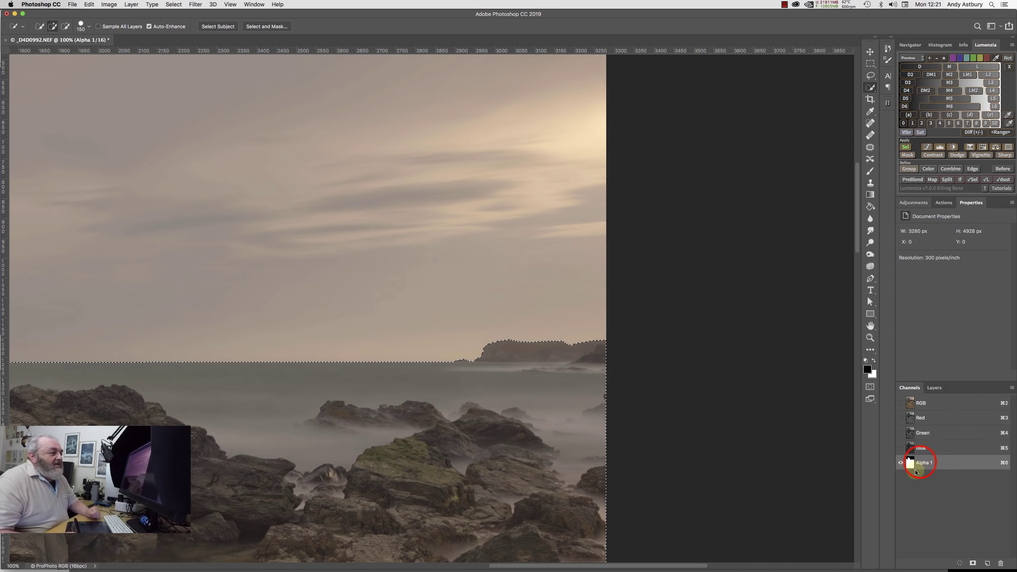
click(918, 462)
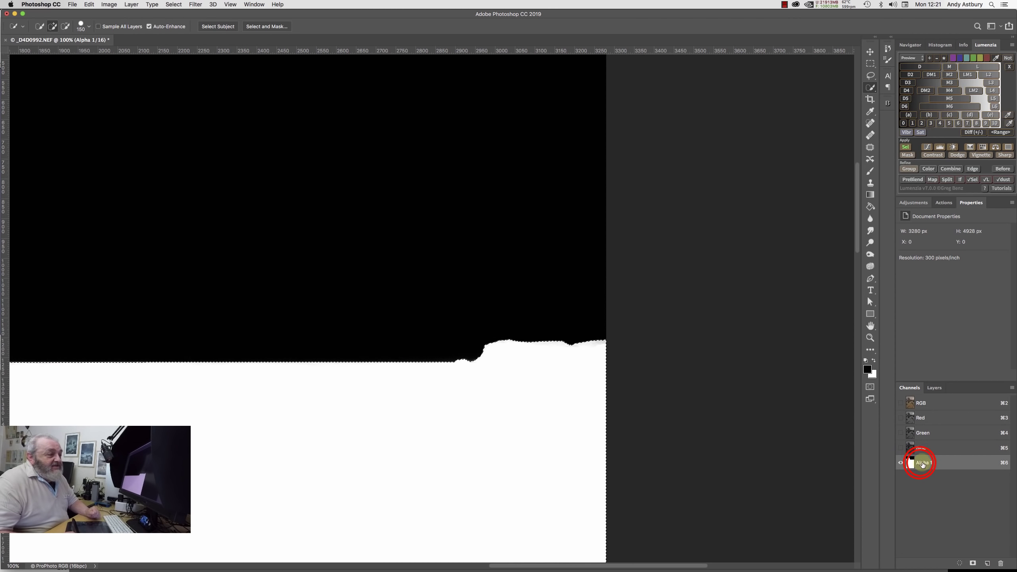
double_click(920, 463)
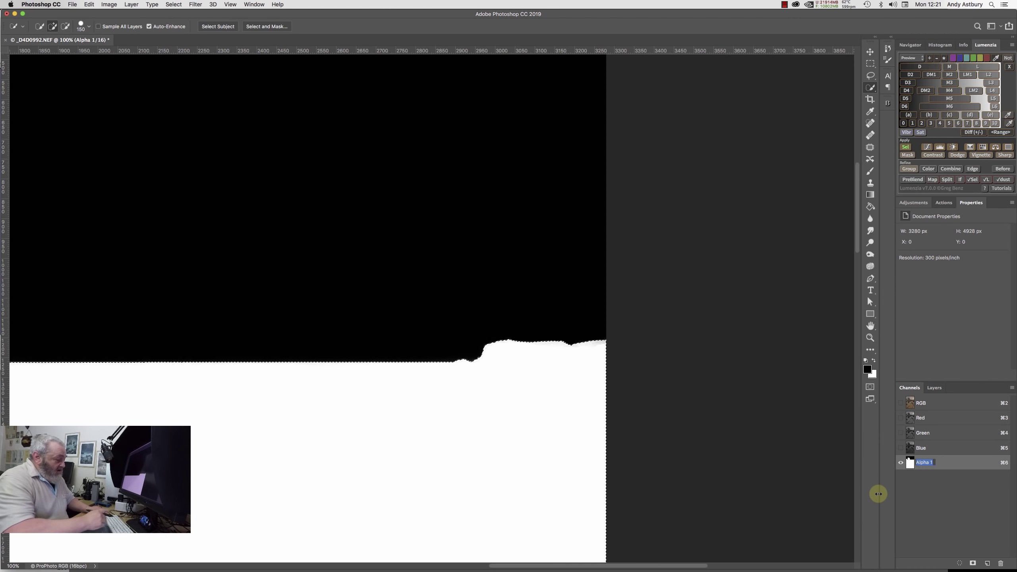
text(L)
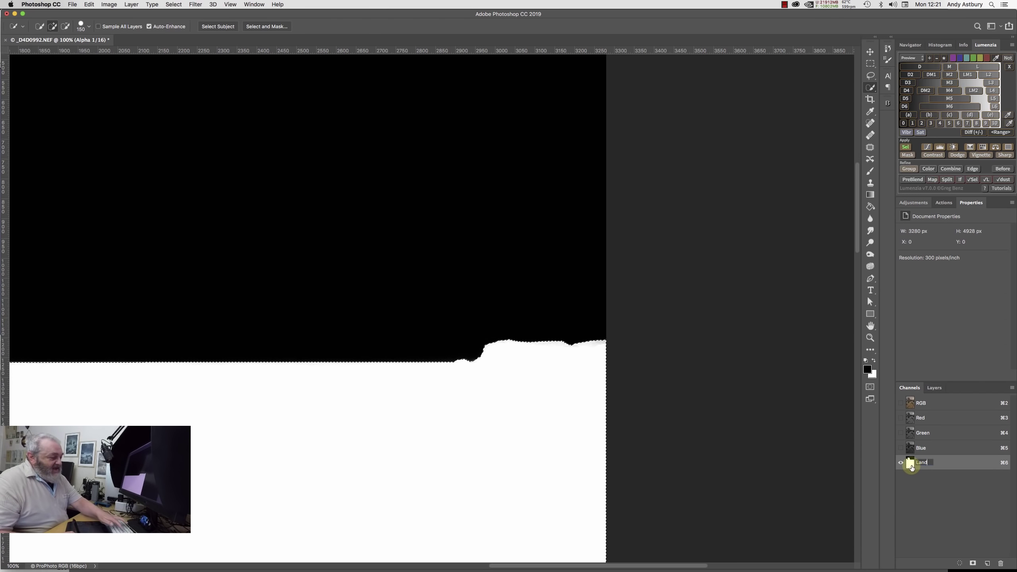
text(and)
key(Return)
Deselect the foreground selection and return to the RGB composite and the layer stack.
click(167, 5)
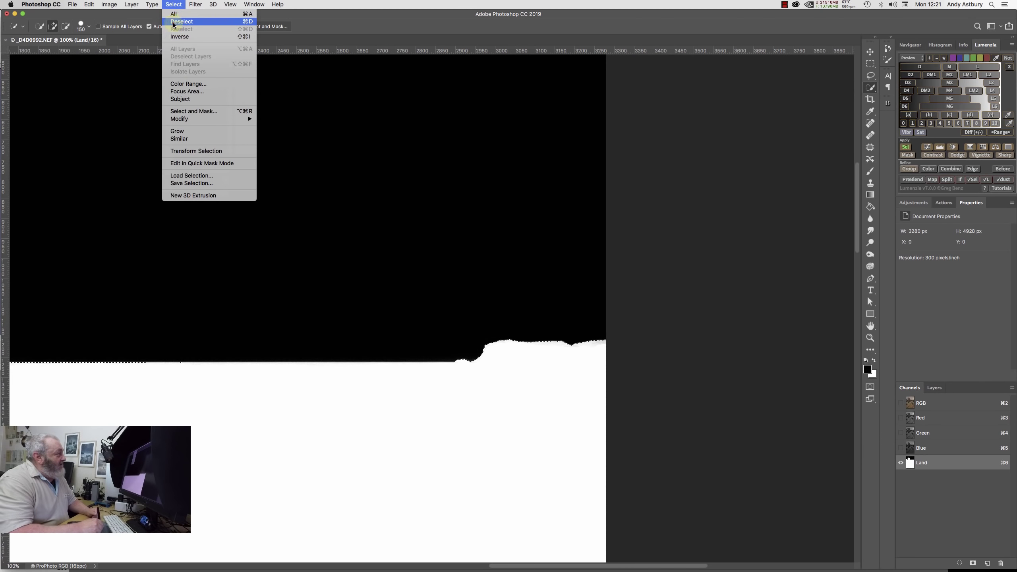
click(173, 21)
click(912, 404)
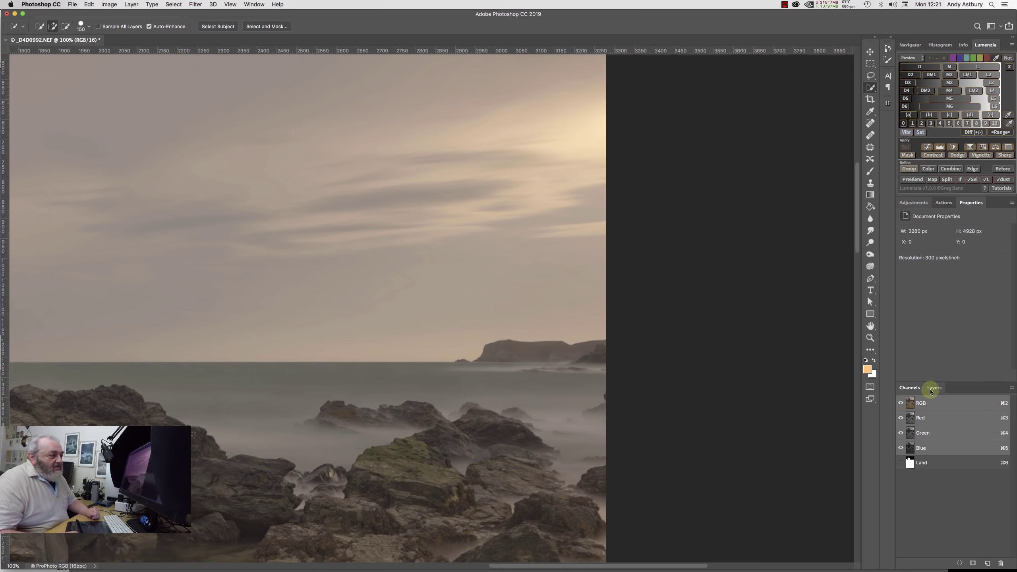
click(932, 391)
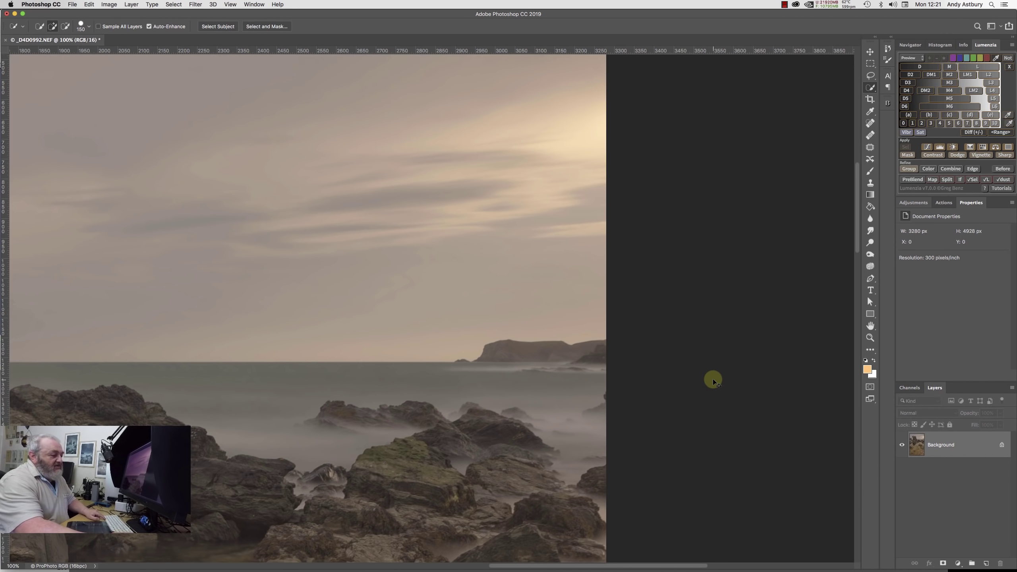
Add a Curves adjustment layer above the Background and darken the midtones with a curve point at input 137, output 107.
key(super+minus)
key(super+minus)
key(super+minus)
key(super+minus)
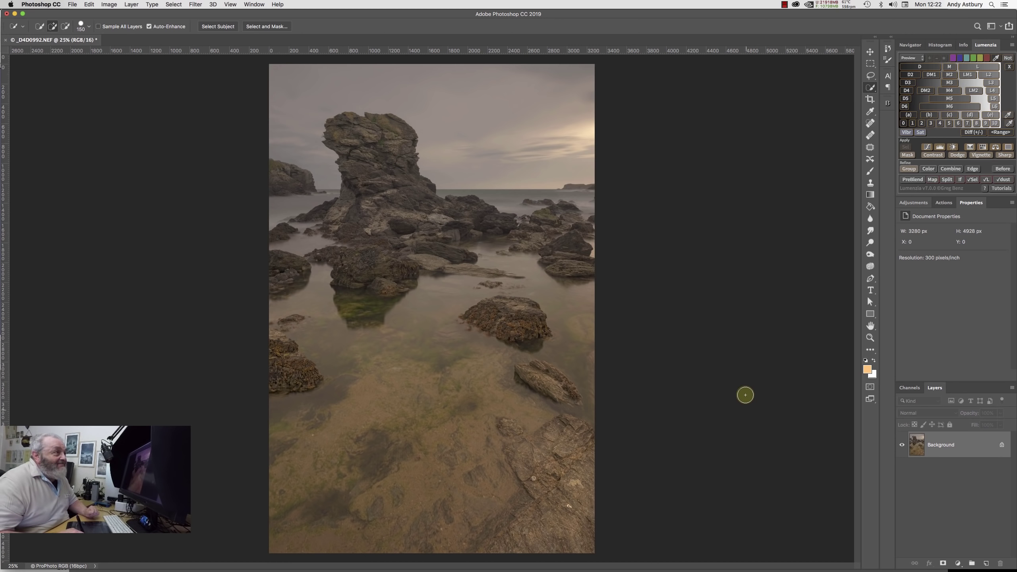
click(913, 202)
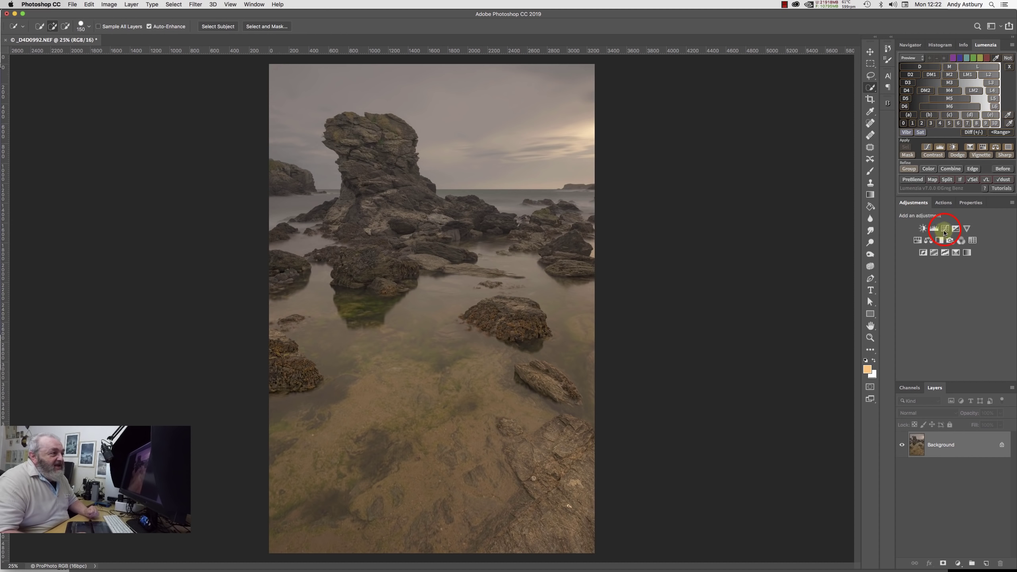
click(945, 229)
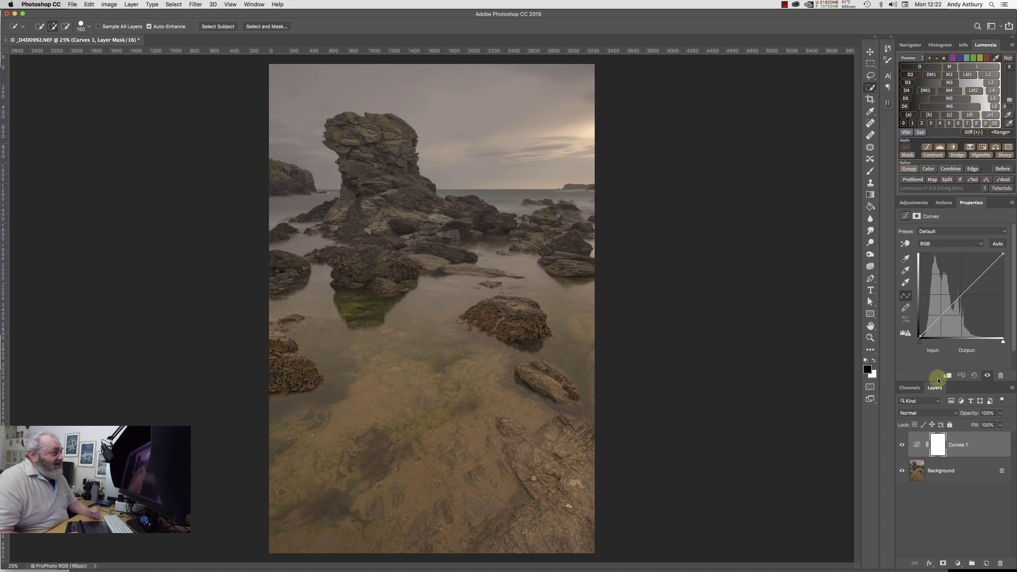
click(961, 295)
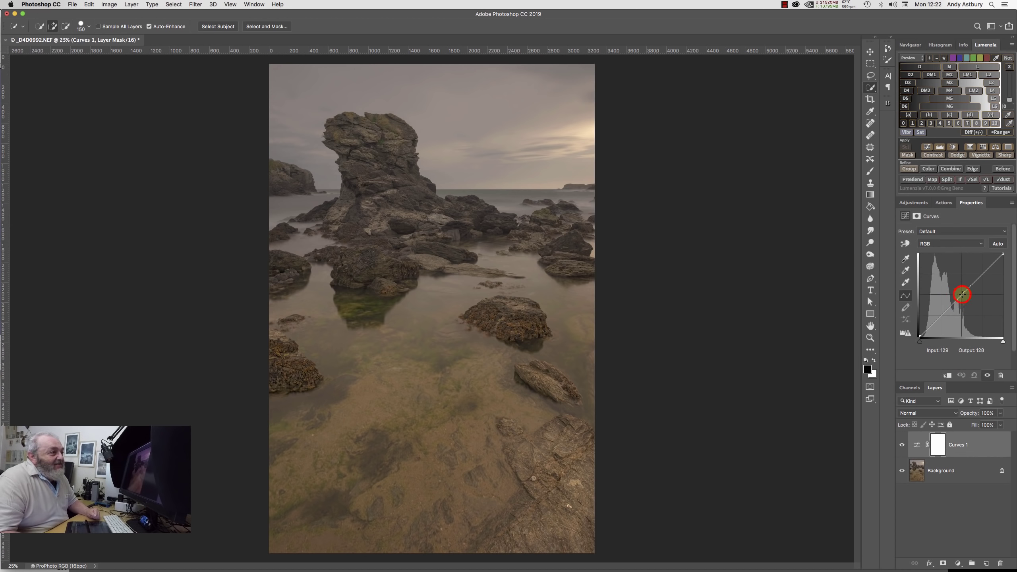
drag(960, 295, 965, 301)
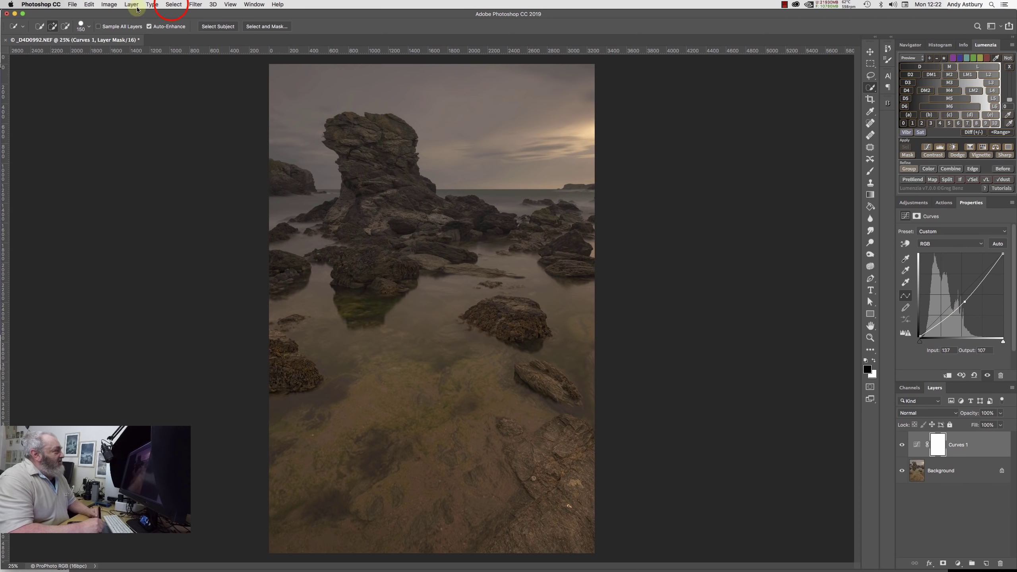
Load the Land channel inverted as a new selection, so that the sky is selected.
click(173, 4)
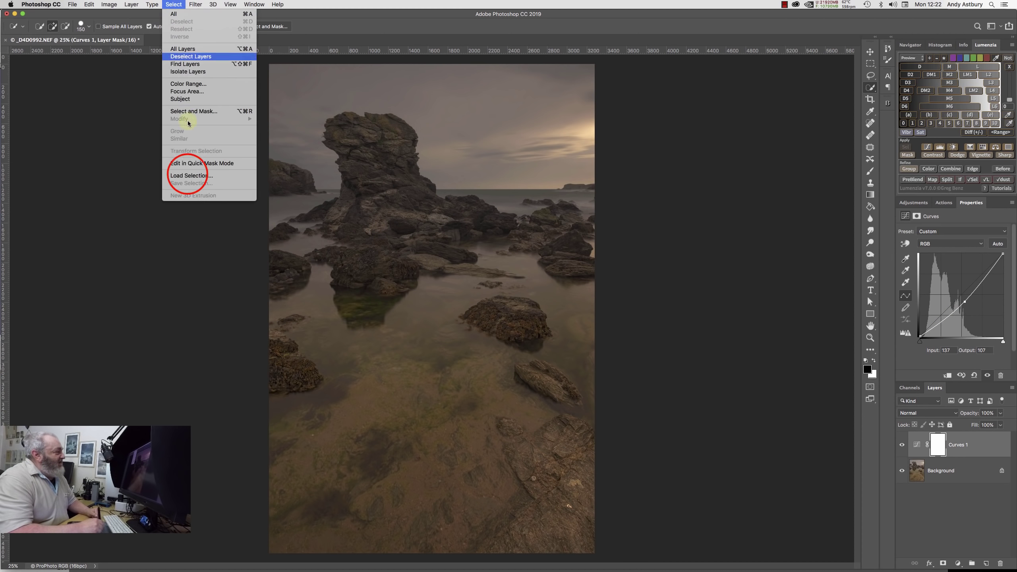
click(189, 175)
click(479, 254)
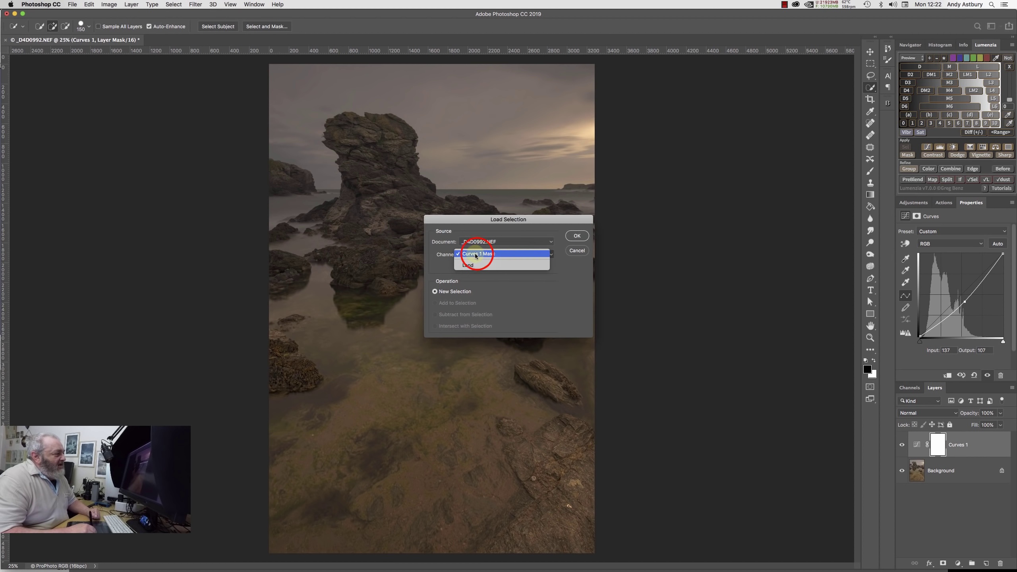
click(475, 266)
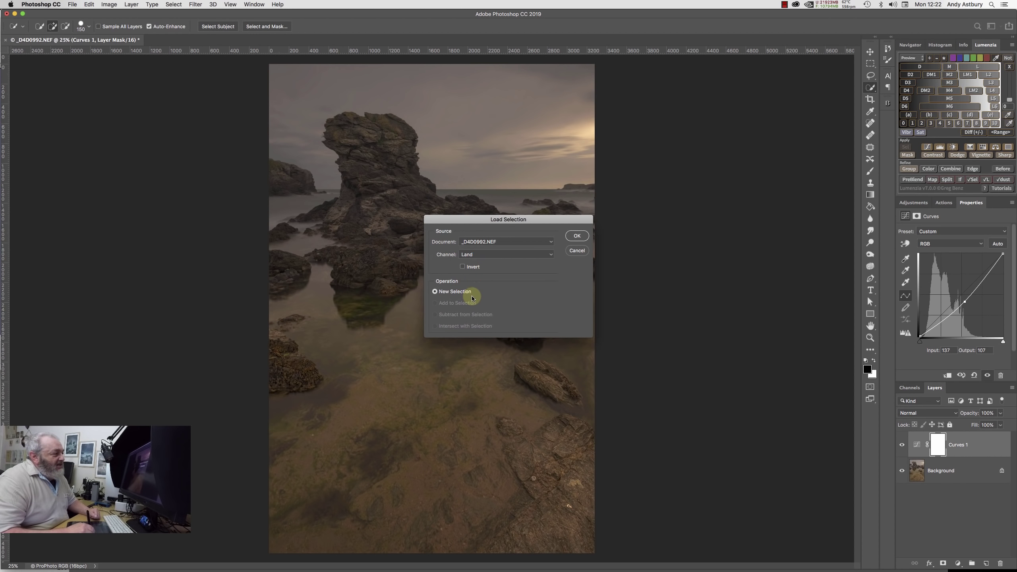
click(463, 267)
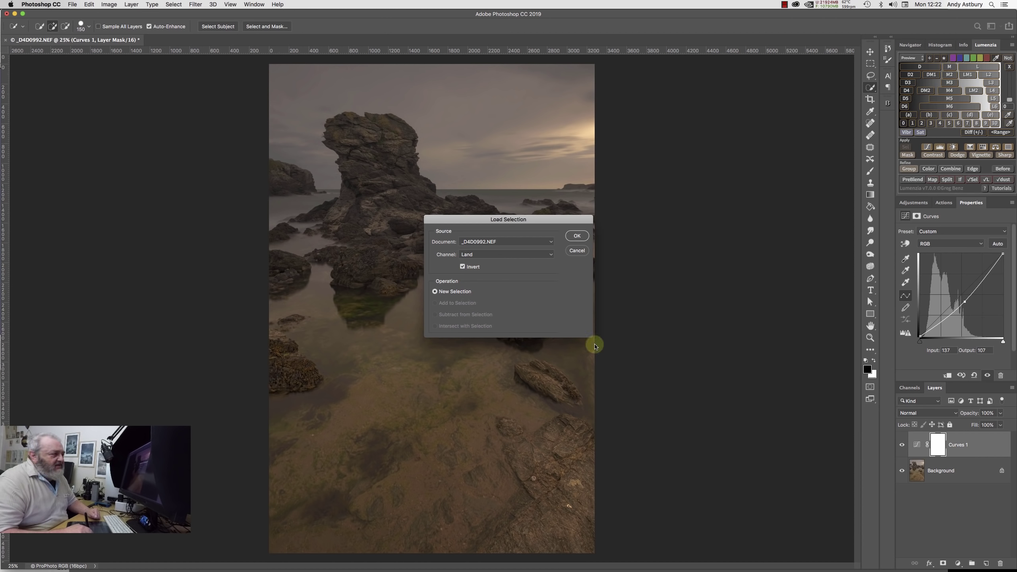
click(578, 238)
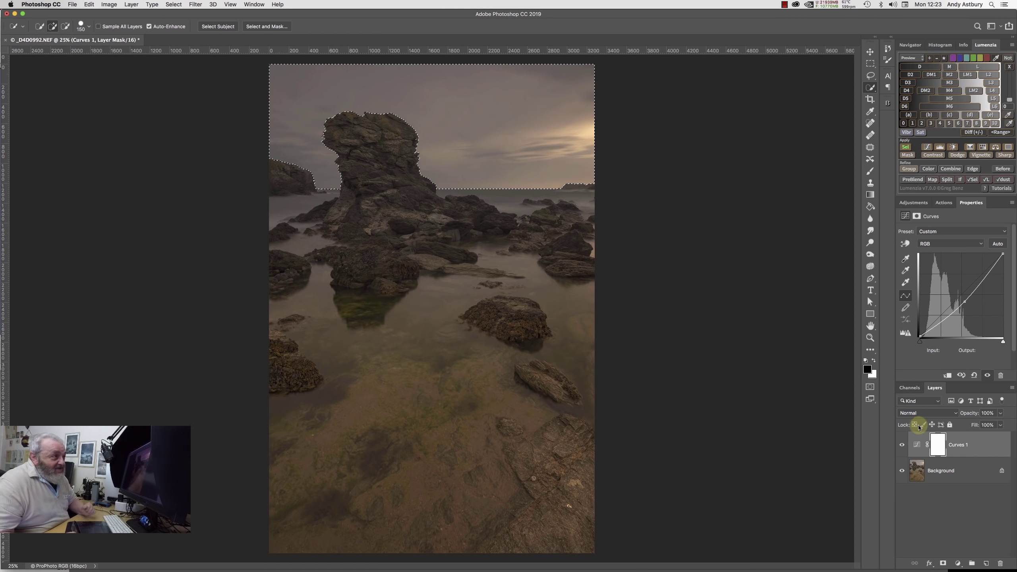
Try Lumenzia's Mask on the Curves layer as an unfeathered layer mask, and compare the image with the mask and adjustment off and on.
click(902, 157)
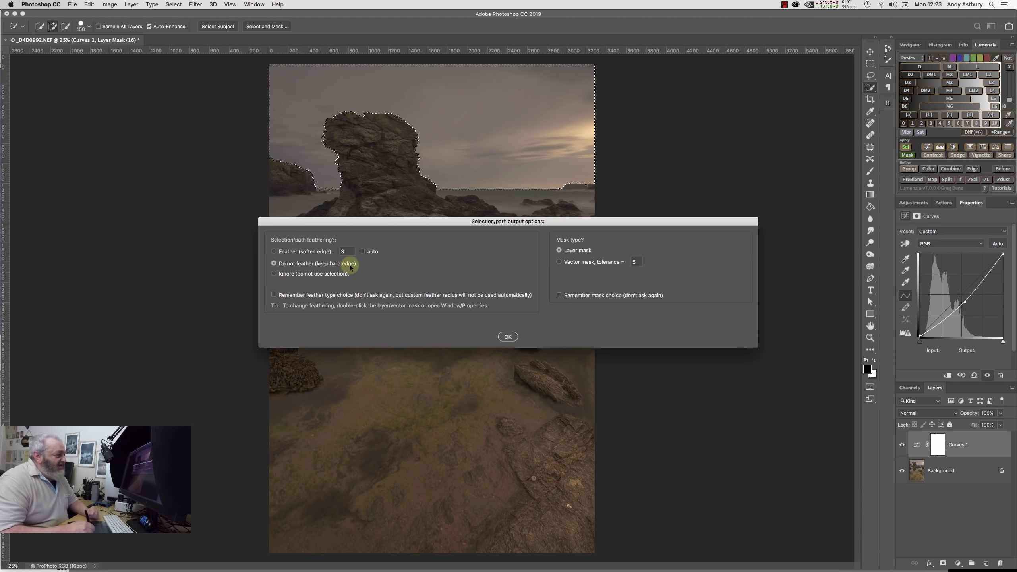
click(502, 337)
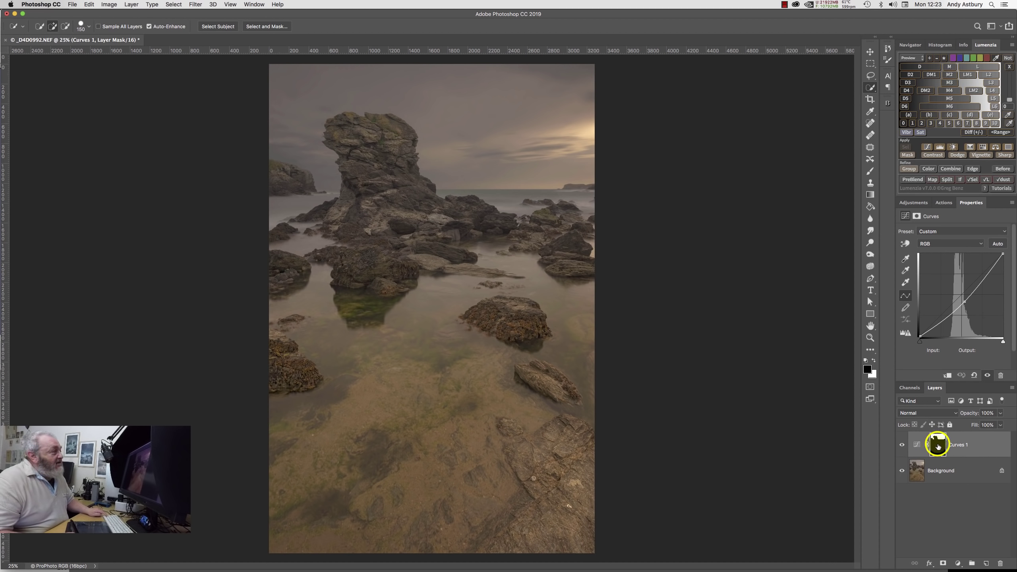
shift+click(937, 447)
shift+click(938, 448)
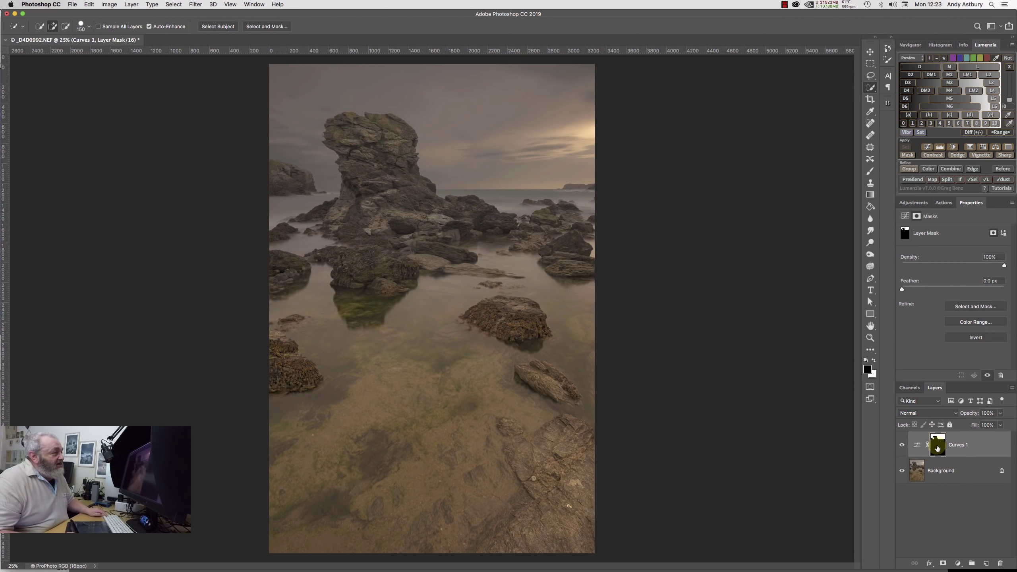
click(899, 445)
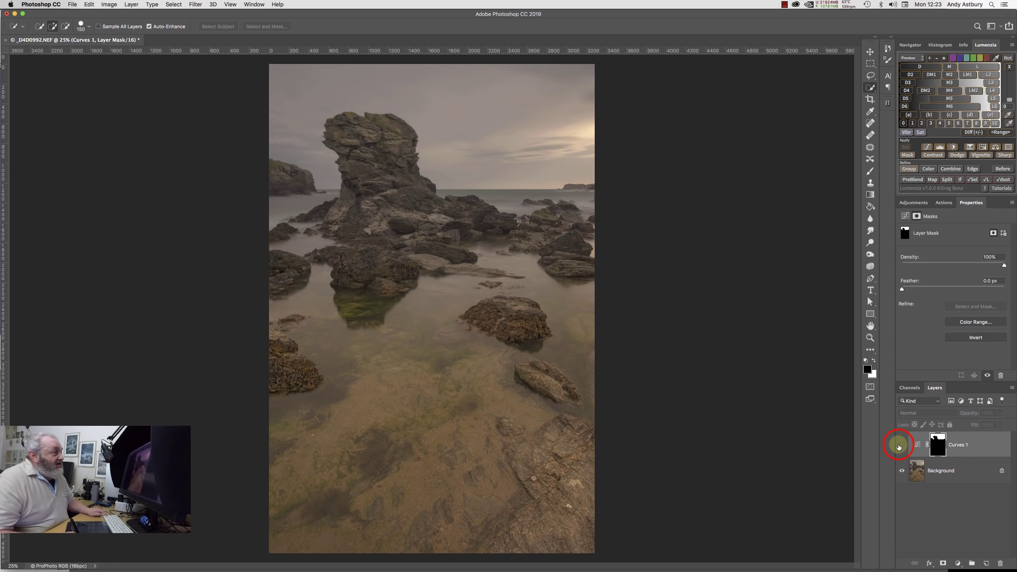
click(900, 446)
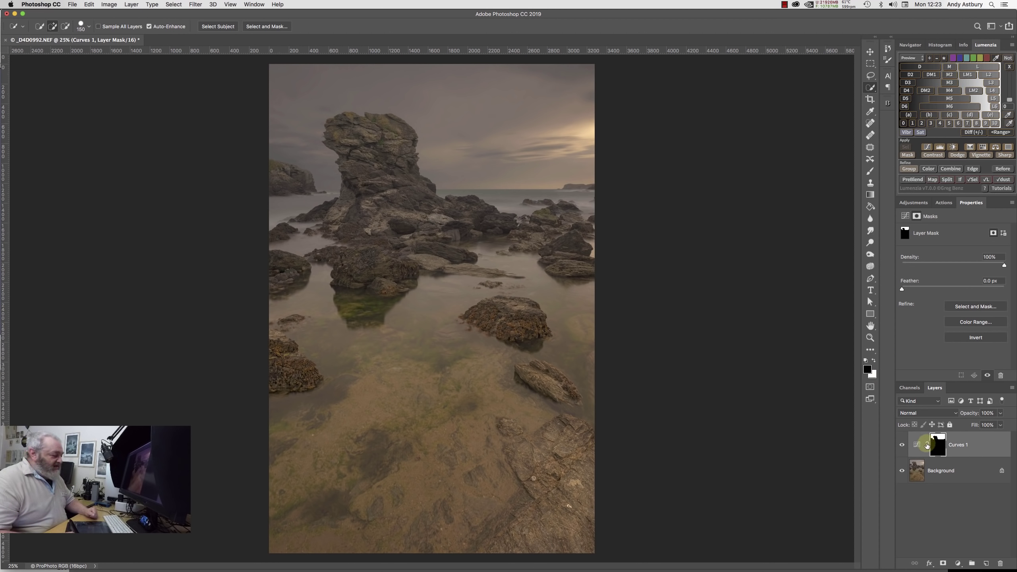
Undo the mask toggling and the Lumenzia layer mask, back to the active sky selection.
key(super+z)
key(super+z)
key(super+z)
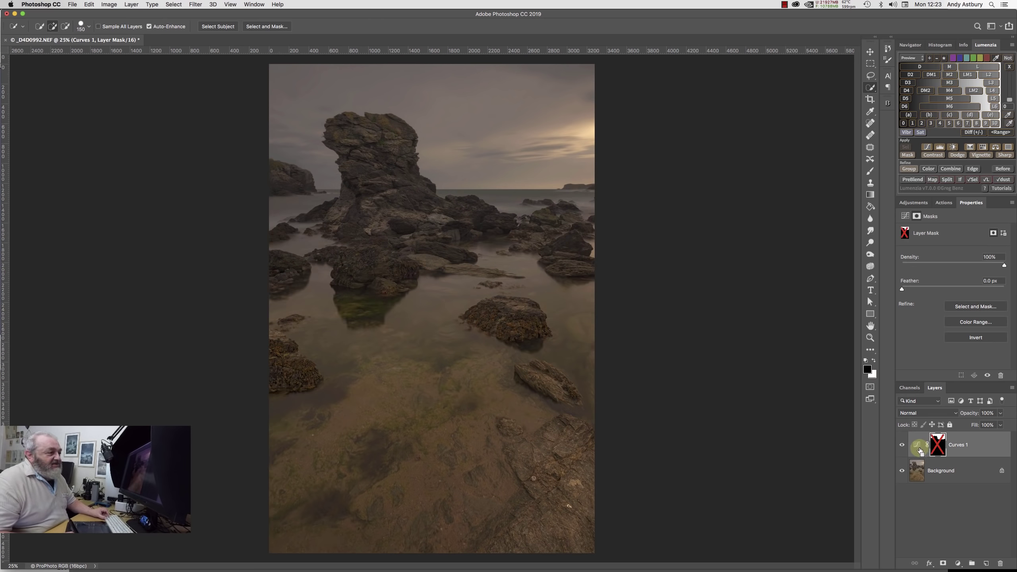
key(super+z)
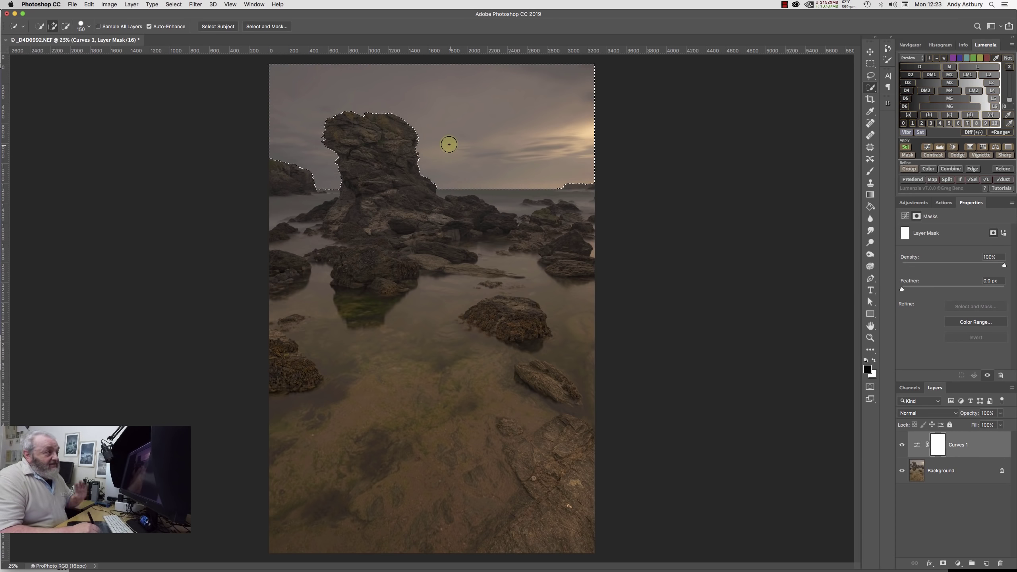
Delete the Curves layer's blank mask and add a new layer mask from the sky selection.
click(936, 448)
drag(936, 449, 1001, 564)
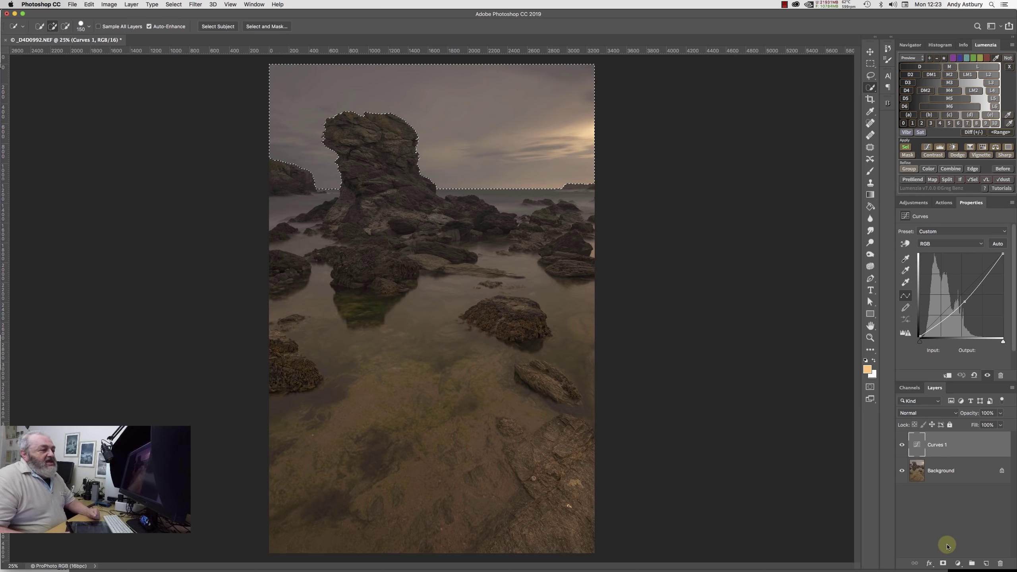
click(943, 564)
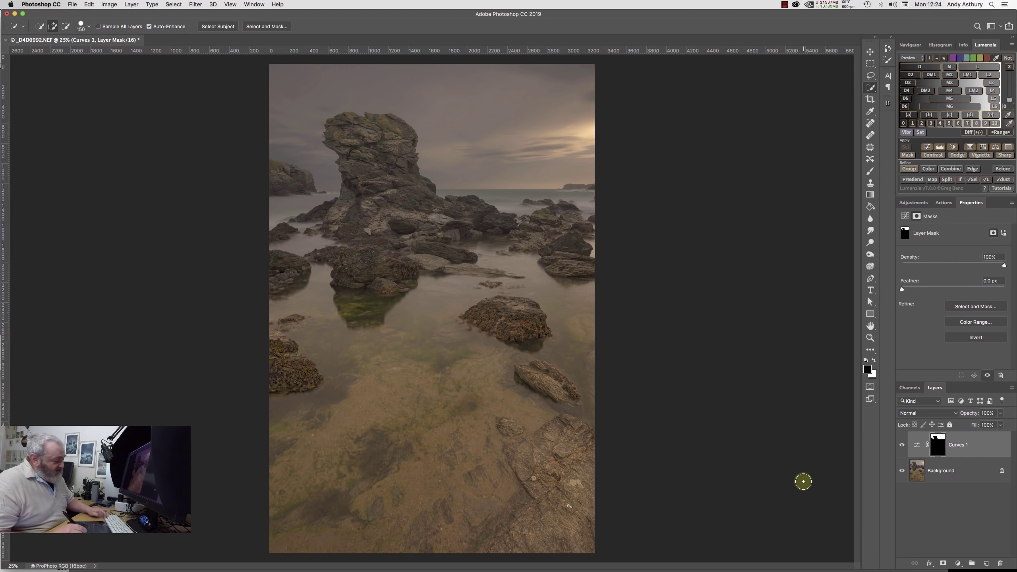
Stamp the visible image onto a new merged layer and load the RGB channel's luminosity as a selection.
key(alt+shift+super+e)
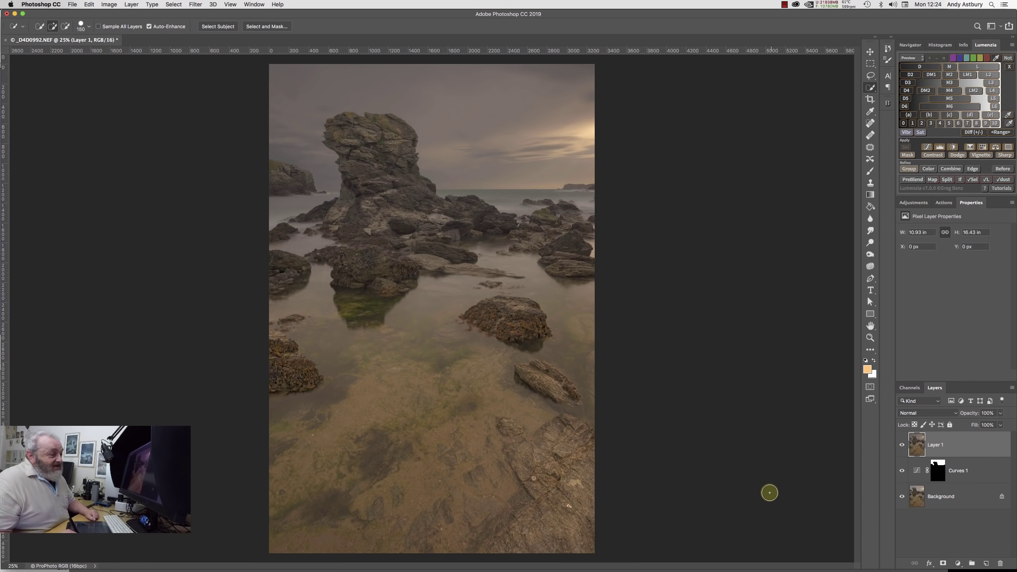
click(909, 387)
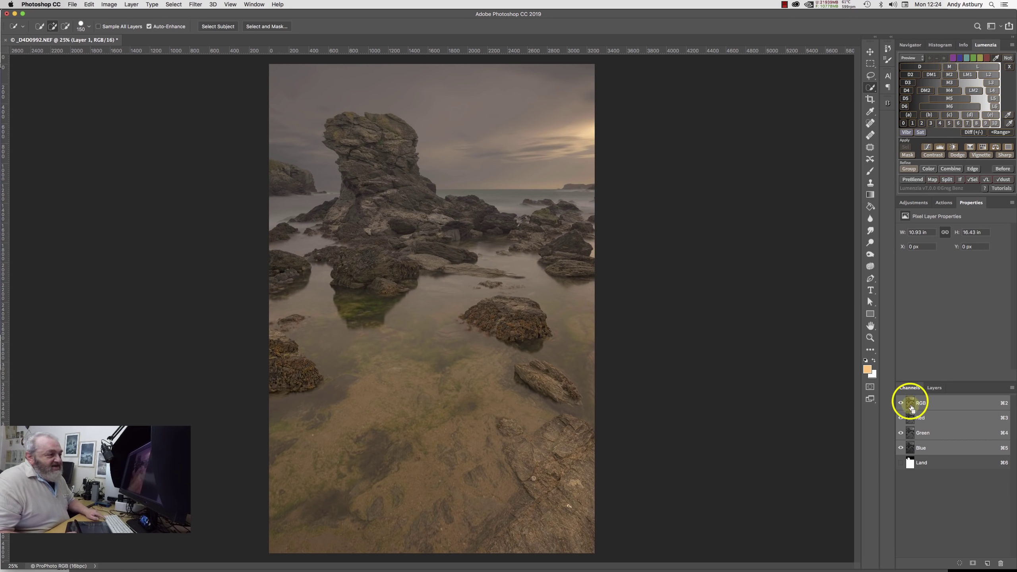
super+click(910, 402)
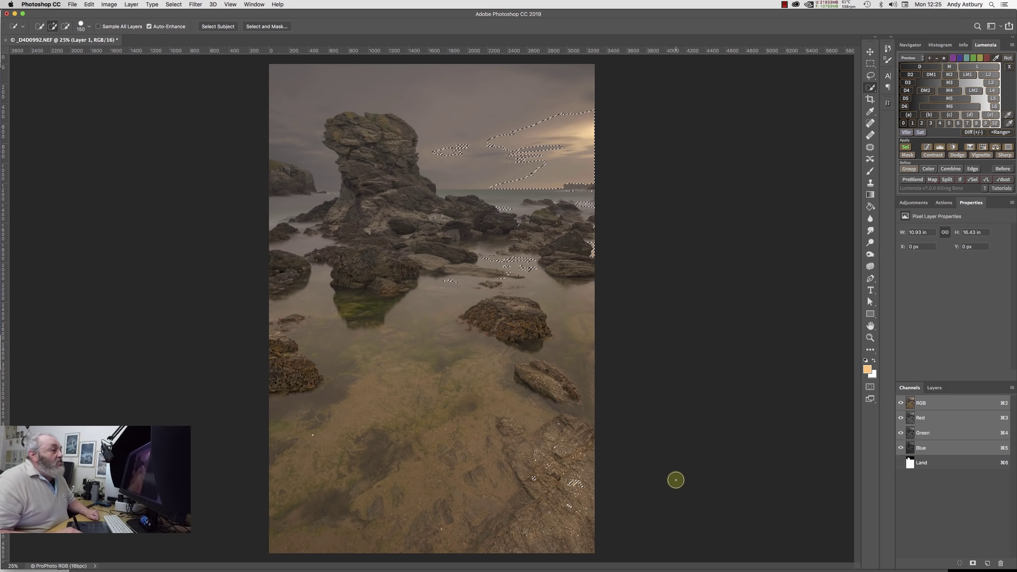
Copy the luminosity selection from the merged layer onto a new layer of its own and leave nothing selected.
click(935, 388)
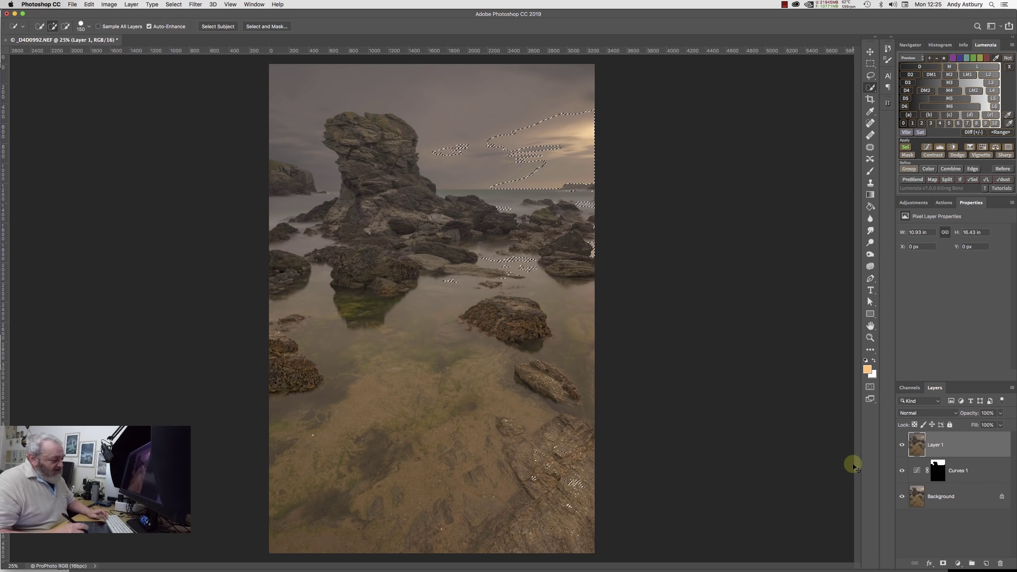
key(super+shift+alt+n)
key(super+d)
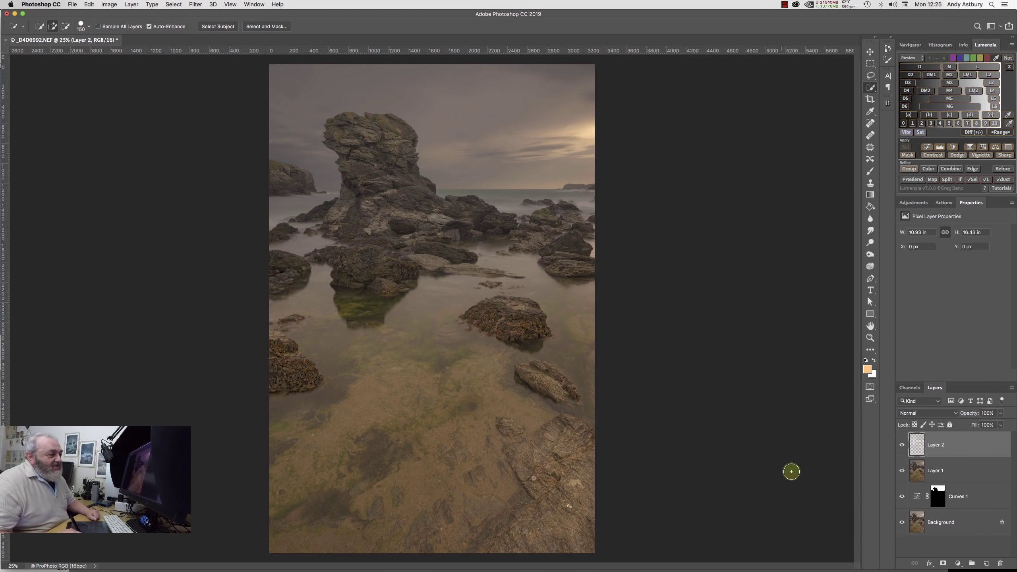
Delete the merged layer, then hide the Curves and Background layers to isolate the copied luminosity layer.
click(917, 469)
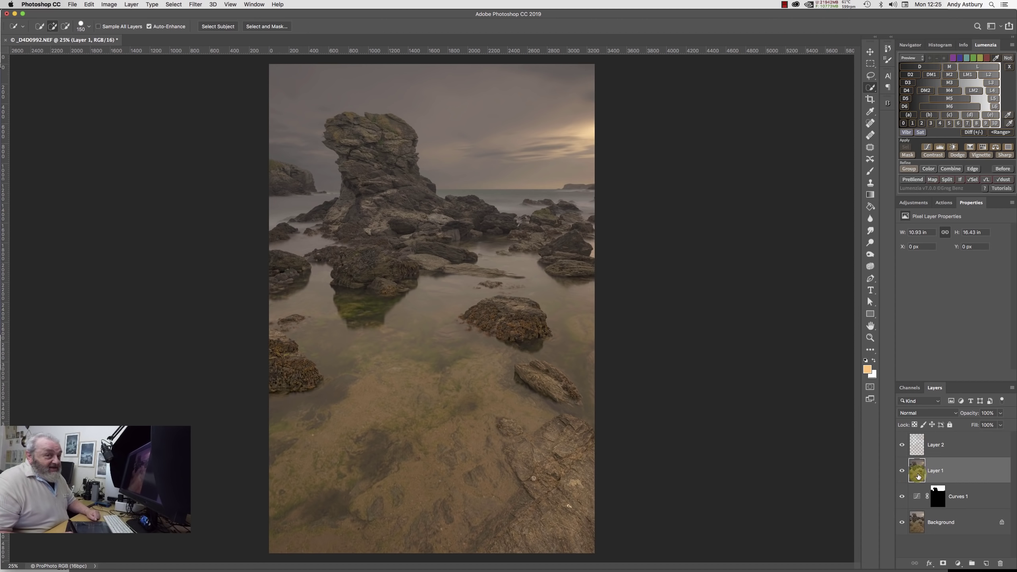
click(935, 470)
drag(936, 470, 1000, 563)
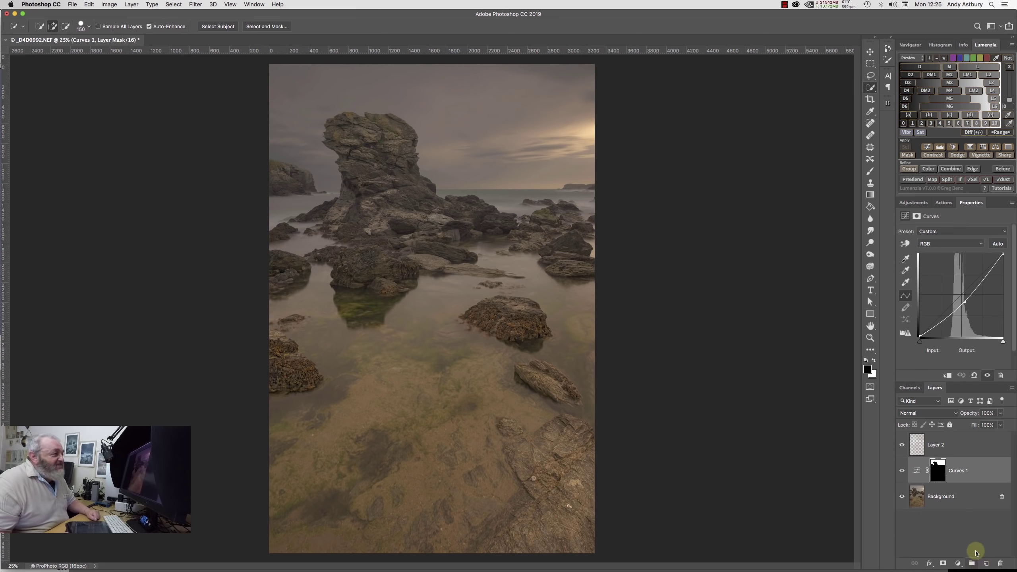
click(915, 445)
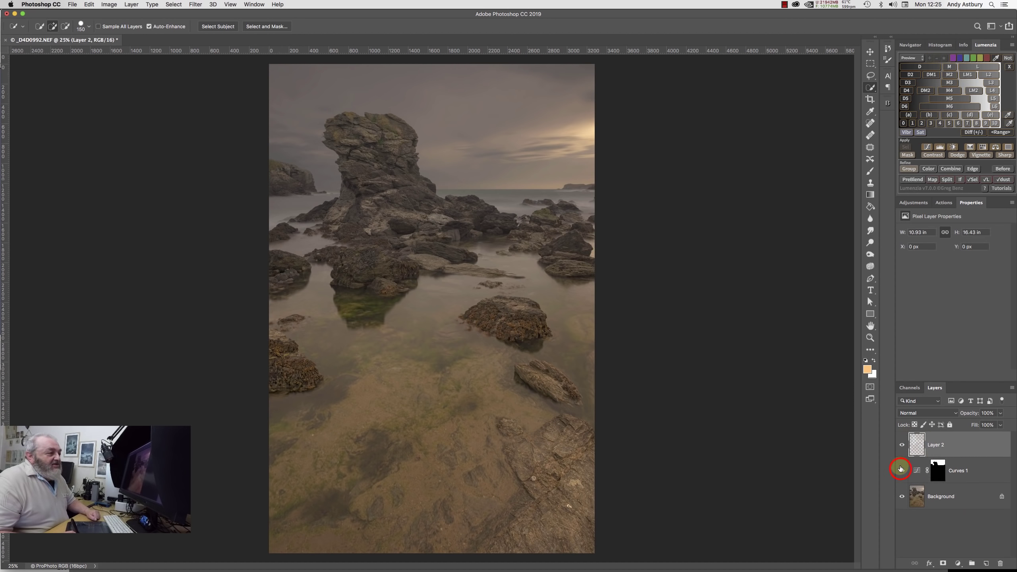
drag(902, 469, 895, 508)
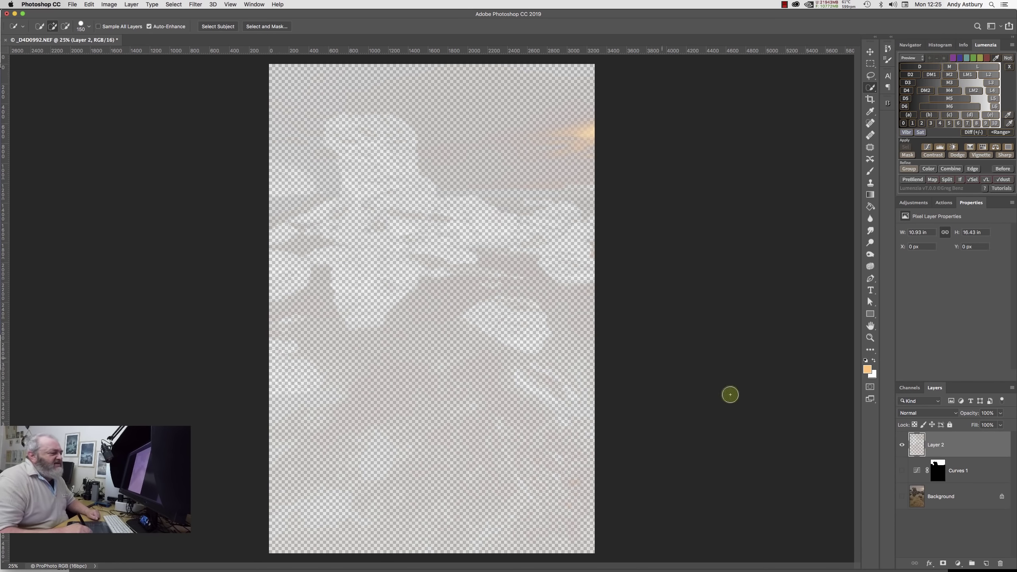
Show the Curves and Background layers again and set the luminosity layer's blend mode to Screen.
click(902, 469)
click(902, 496)
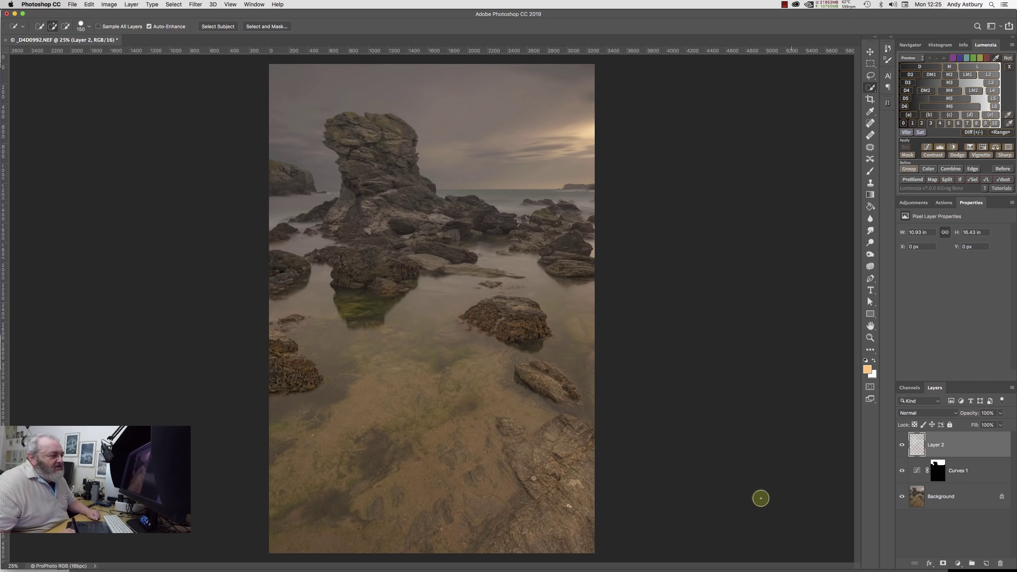
click(919, 414)
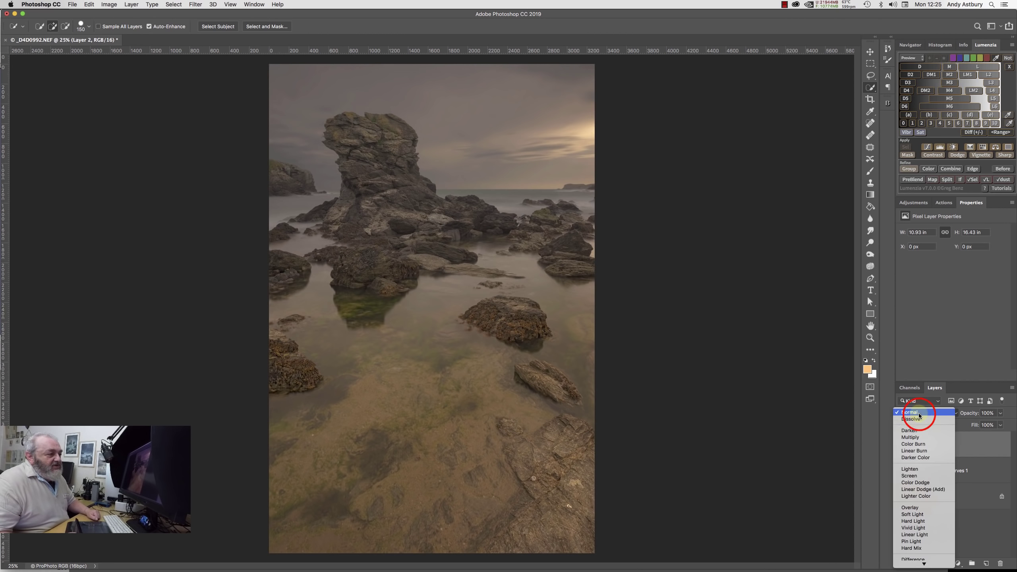
click(913, 476)
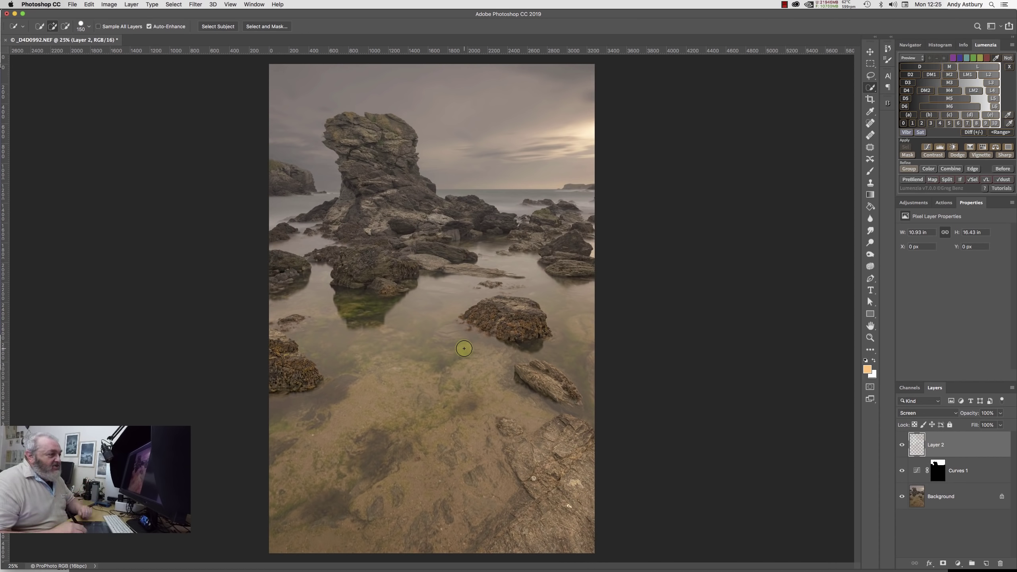
Add a mask to the luminosity layer and draw a black-to-white linear gradient from the rock stack's base down into the foreground water.
click(942, 564)
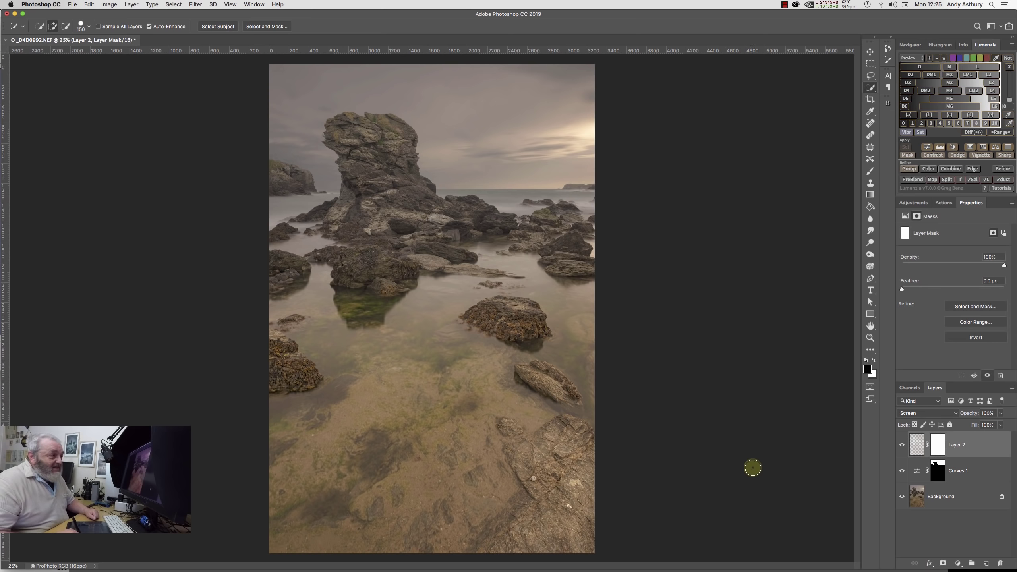
click(870, 195)
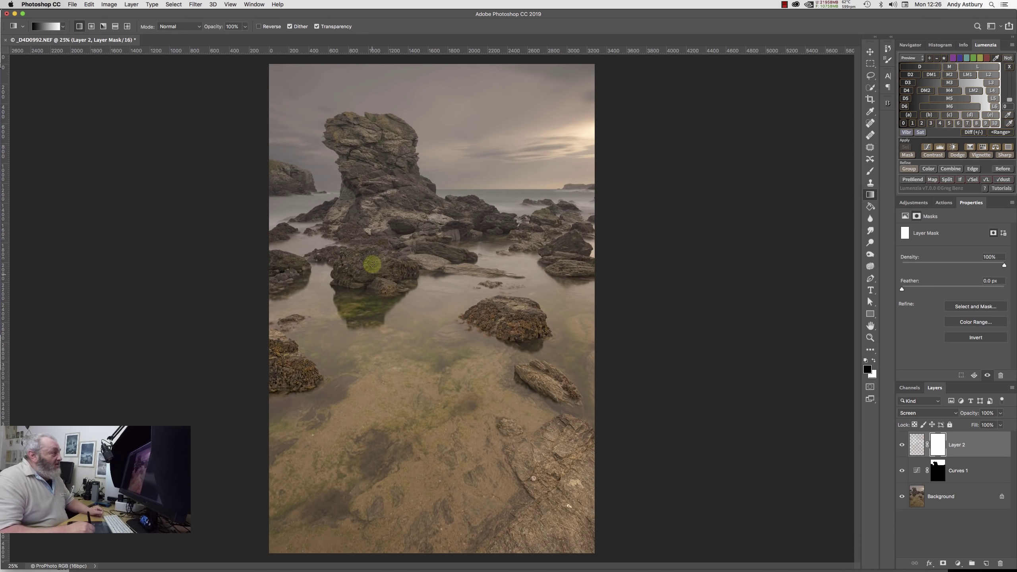
click(377, 220)
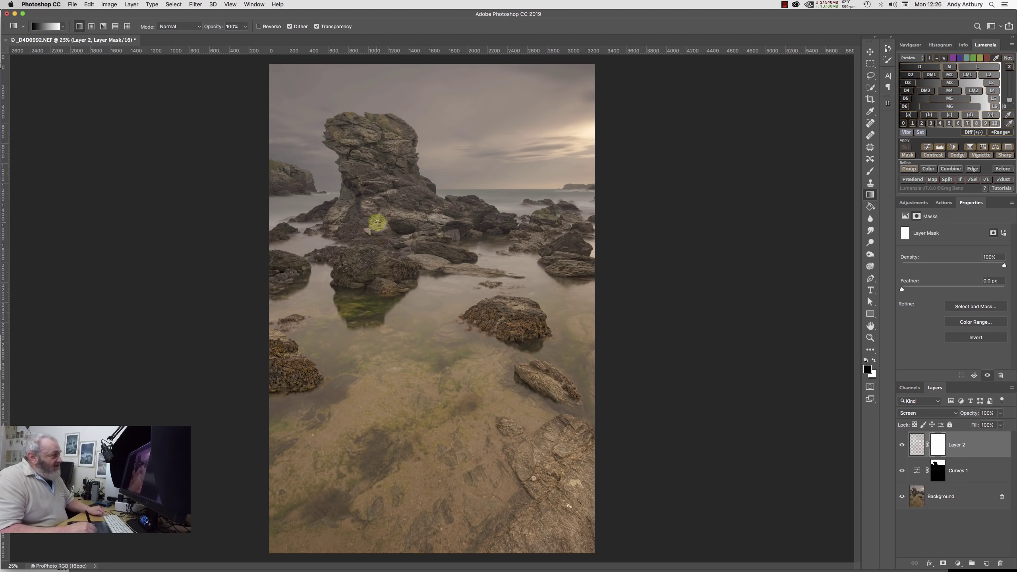
drag(376, 222, 387, 370)
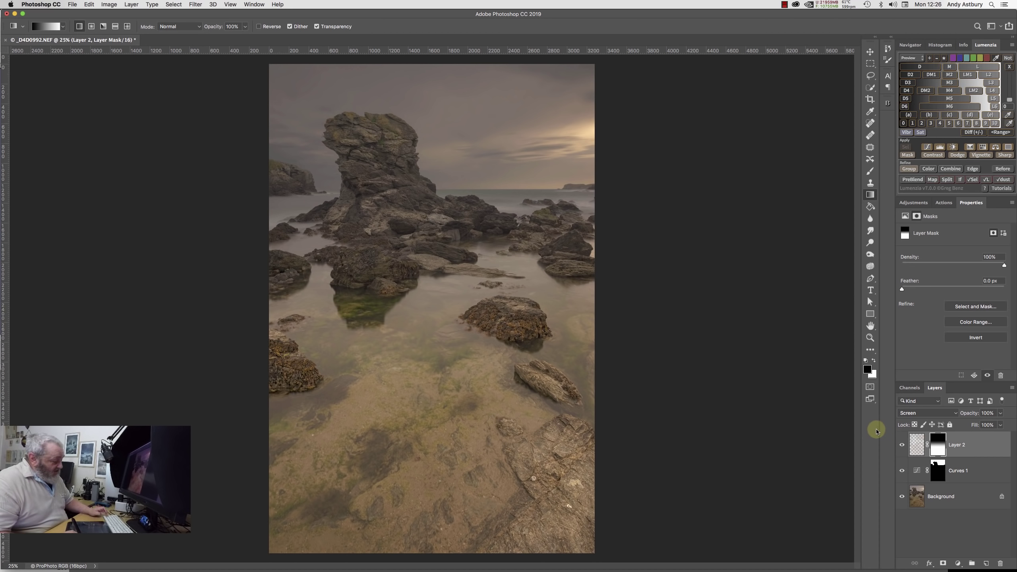
Stamp the visible image onto a new merged layer above the screened luminosity layer and bring up its channels.
key(super+alt+shift+e)
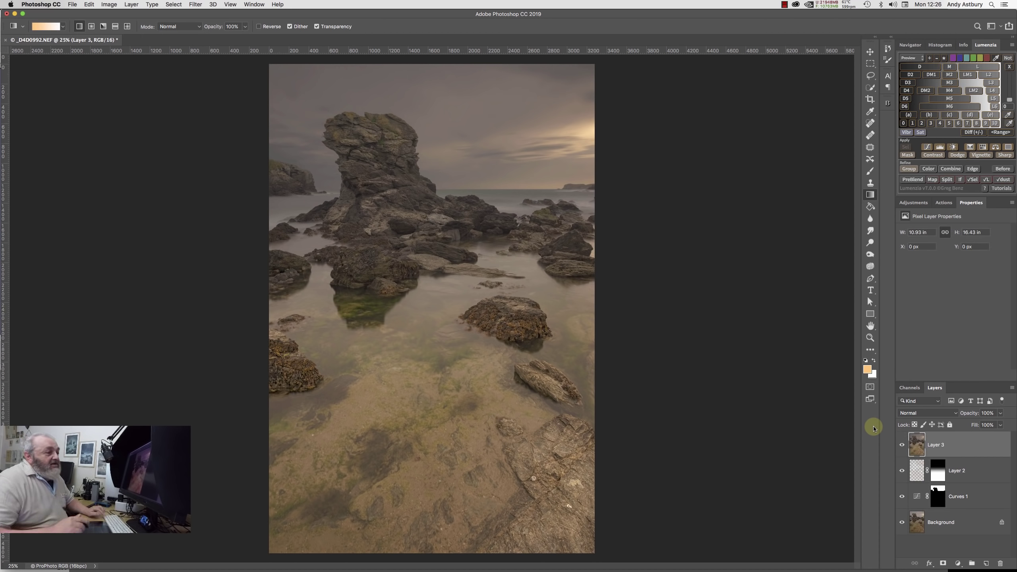
click(907, 389)
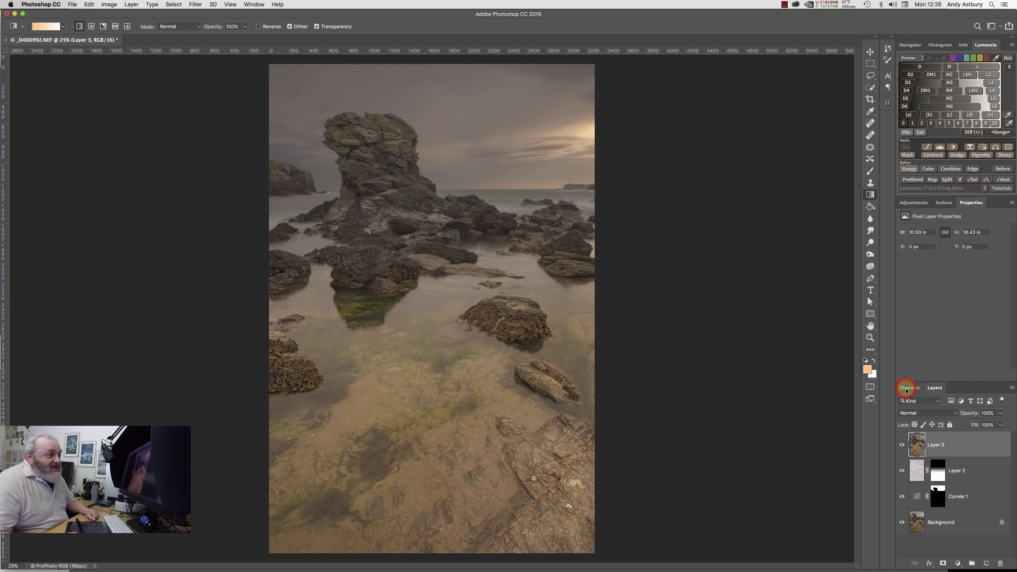
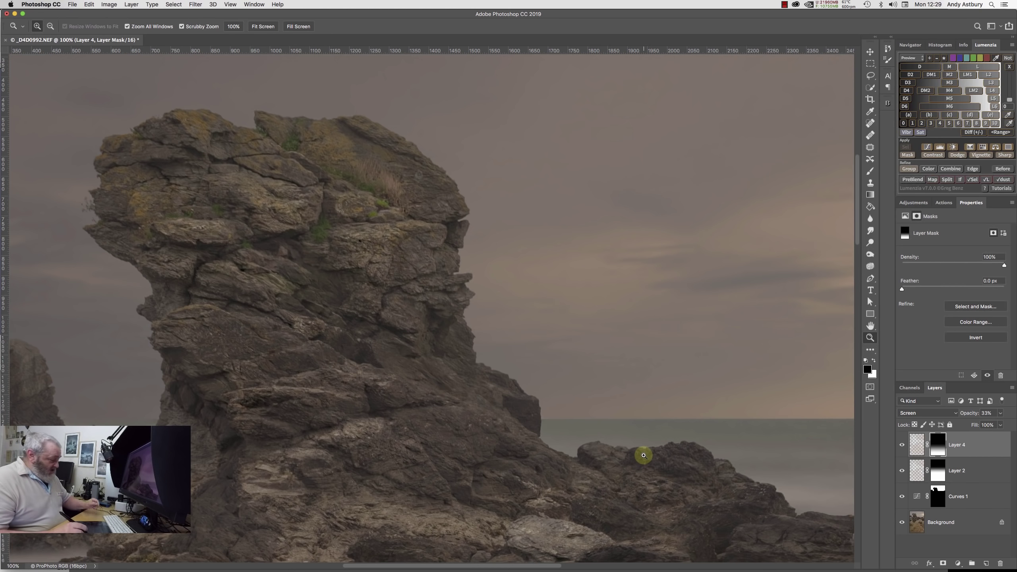
Preview Lumenzia's midtone mask M over the whole image.
key(super+minus)
key(super+minus)
key(super+minus)
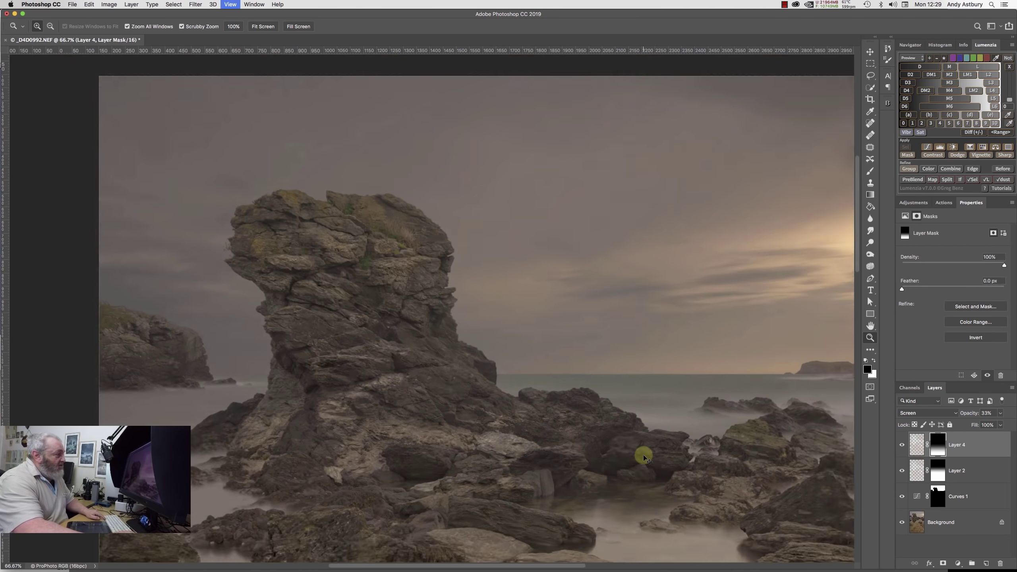
key(super+minus)
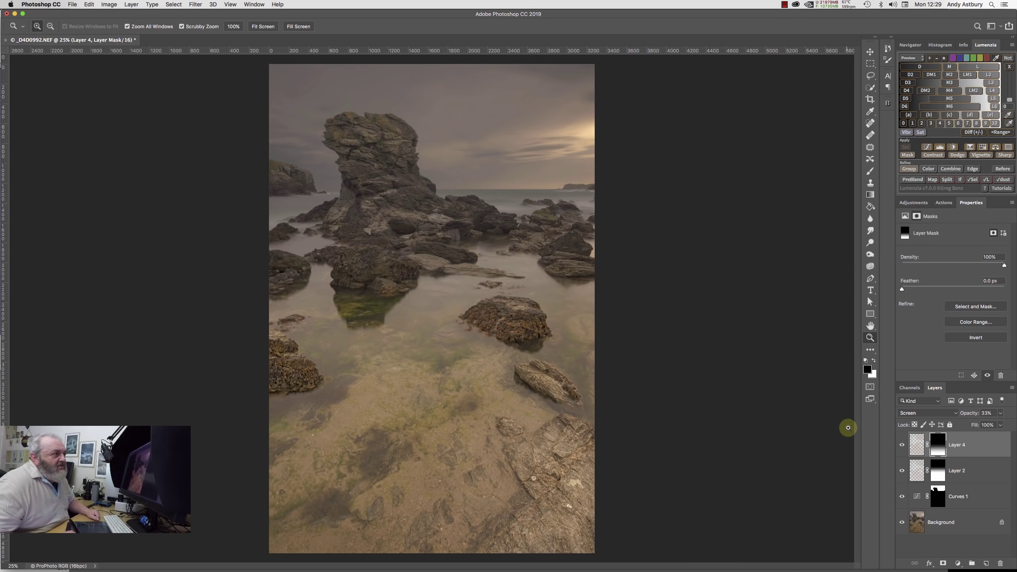
click(950, 66)
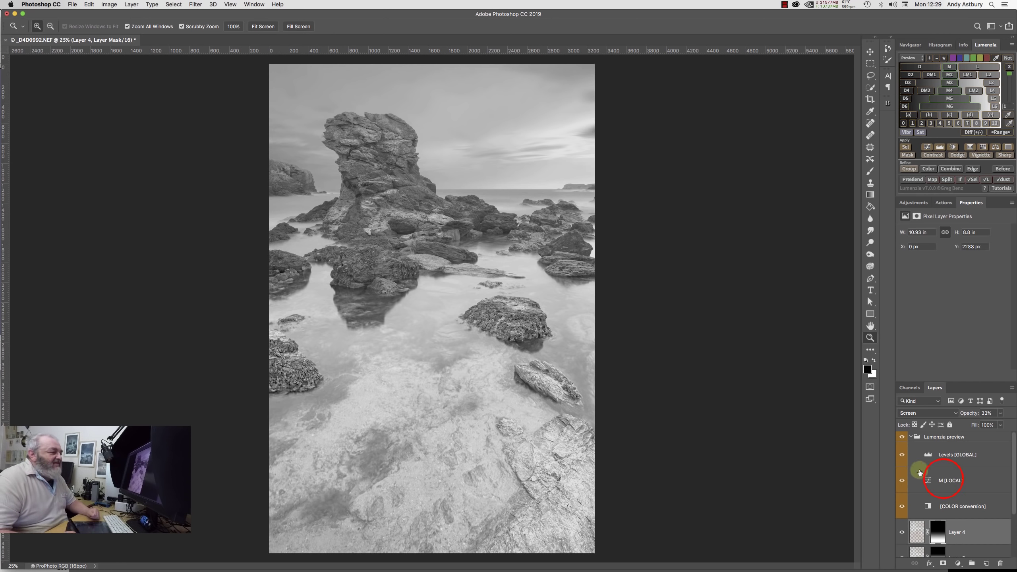
Reshape the M [LOCAL] curve by removing its lower and upper points and moving the peak to input 127, output 191.
click(938, 487)
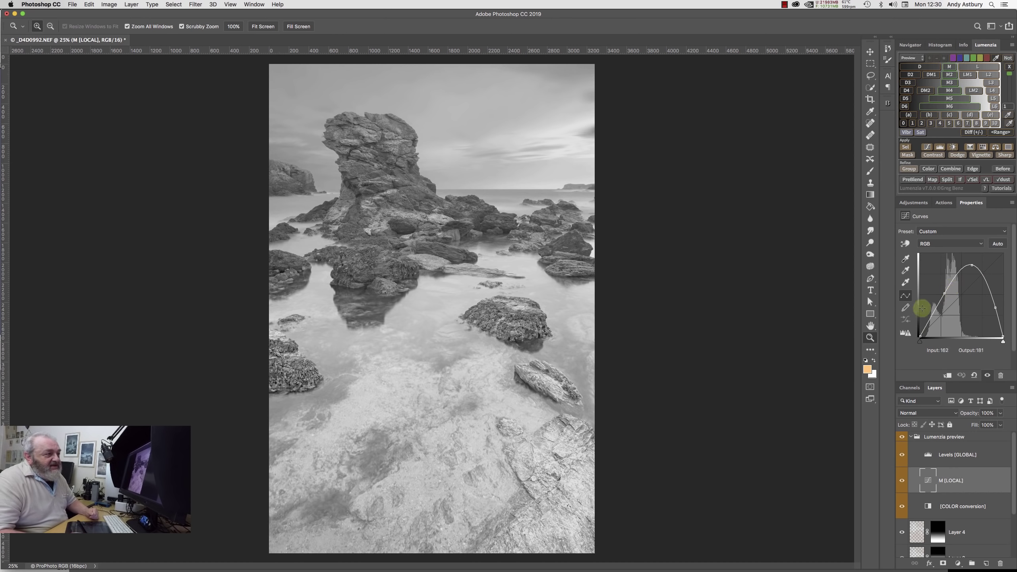
click(948, 294)
drag(948, 294, 915, 344)
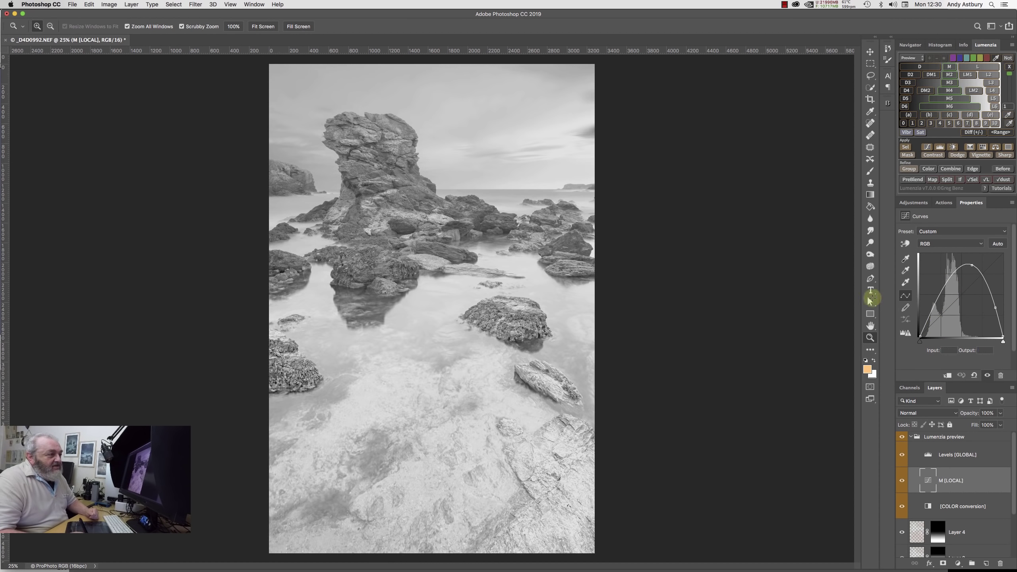
click(995, 307)
drag(995, 307, 962, 307)
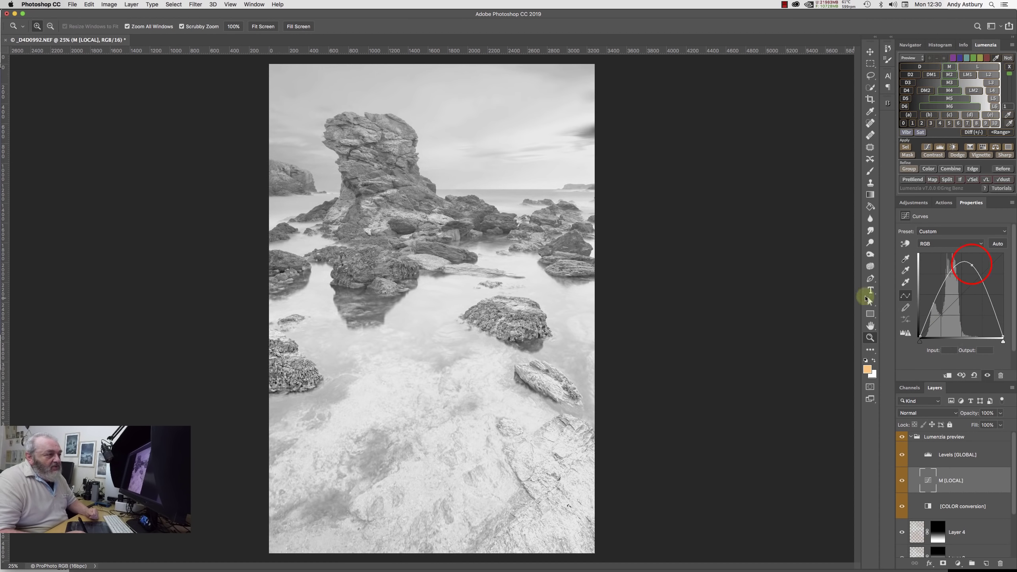
click(972, 265)
mouse_move(972, 264)
mouse_down()
mouse_move(963, 294)
mouse_move(962, 274)
mouse_up()
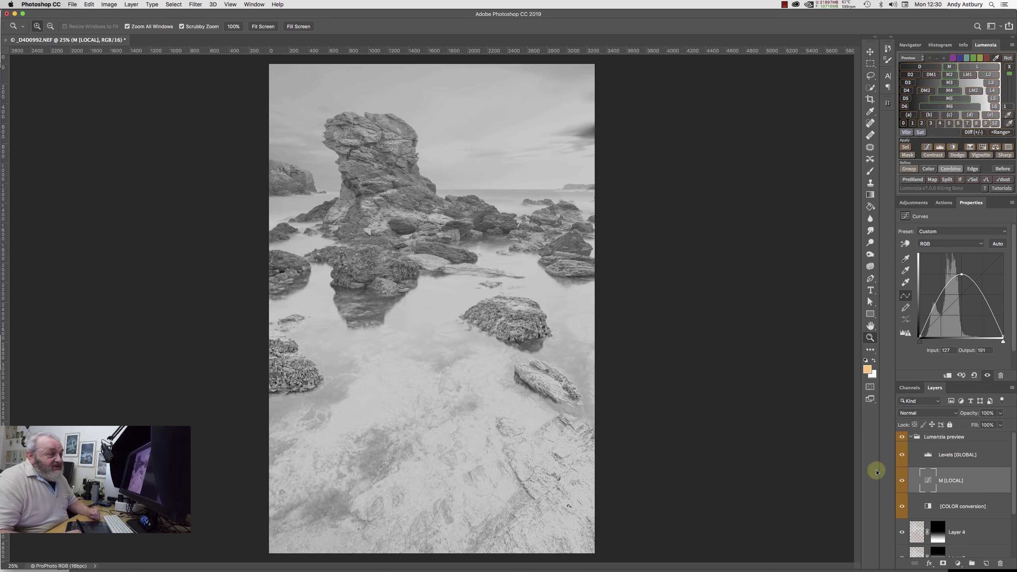
Create a Lumenzia Hue/Saturation adjustment layer masked by the customised M mask, and inspect its mask on its own.
click(981, 144)
click(982, 145)
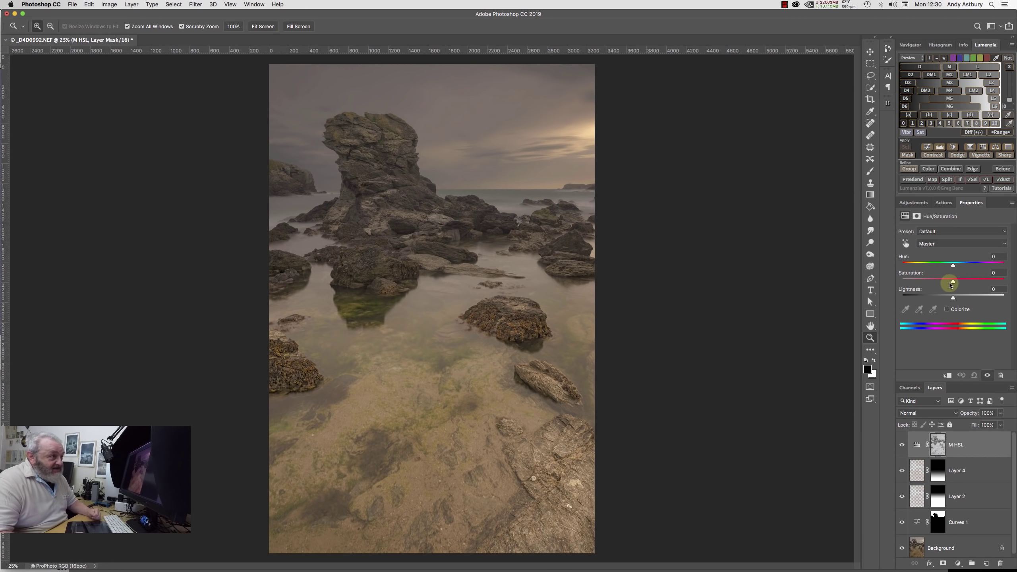
click(935, 447)
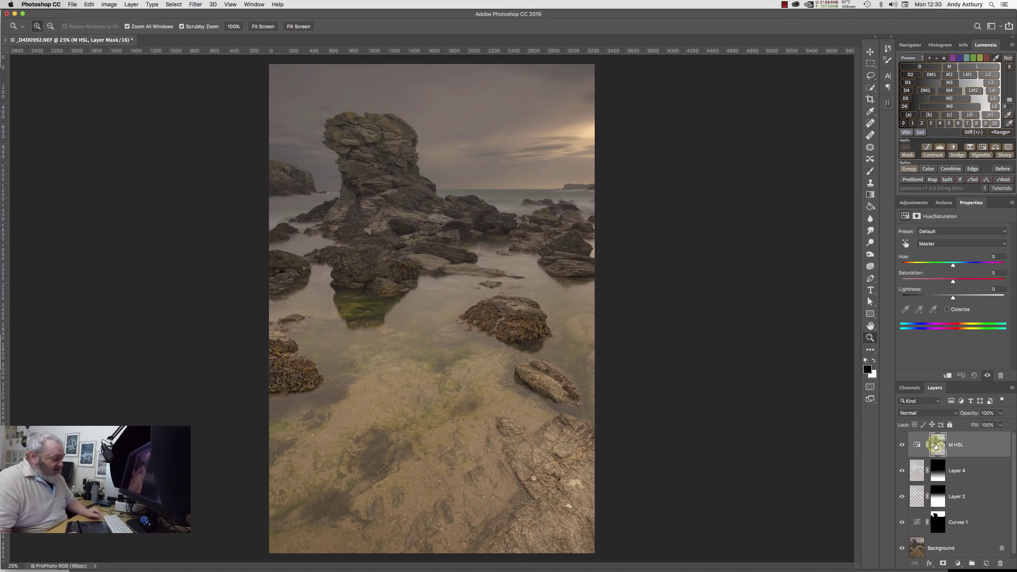
alt+click(937, 446)
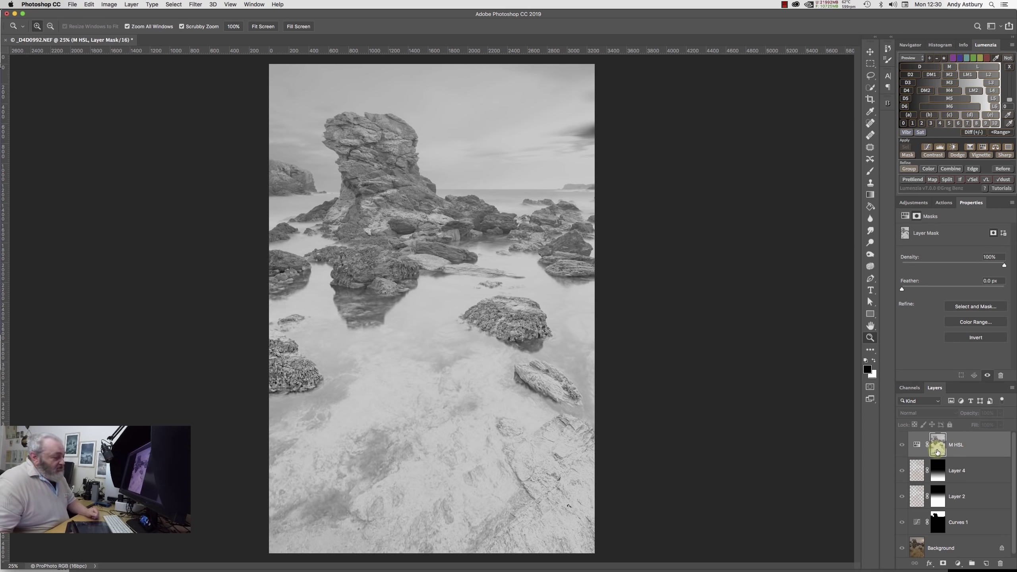
click(934, 453)
alt+click(934, 453)
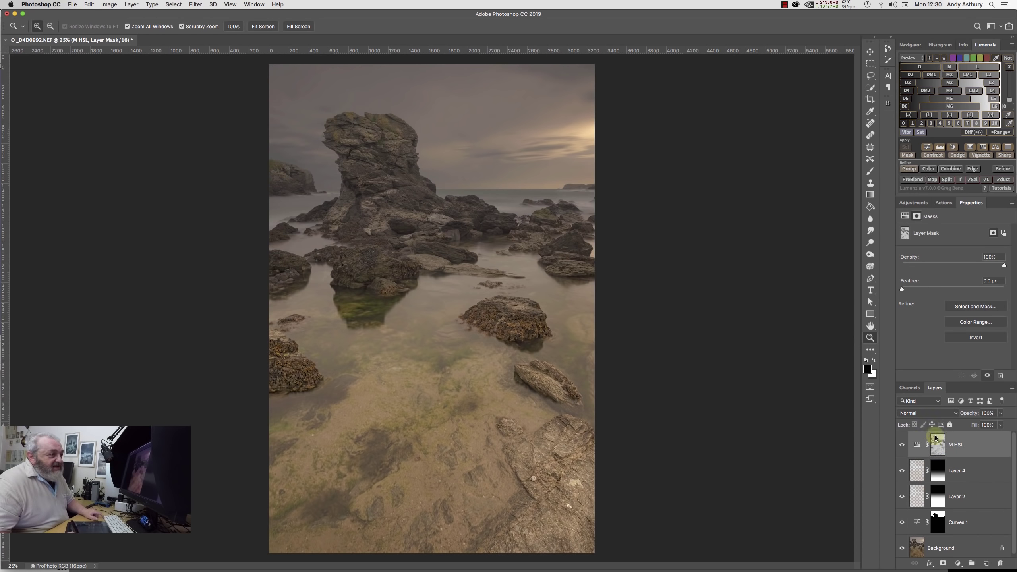
Set the M HSL adjustment's master saturation to +21.
click(915, 445)
click(954, 281)
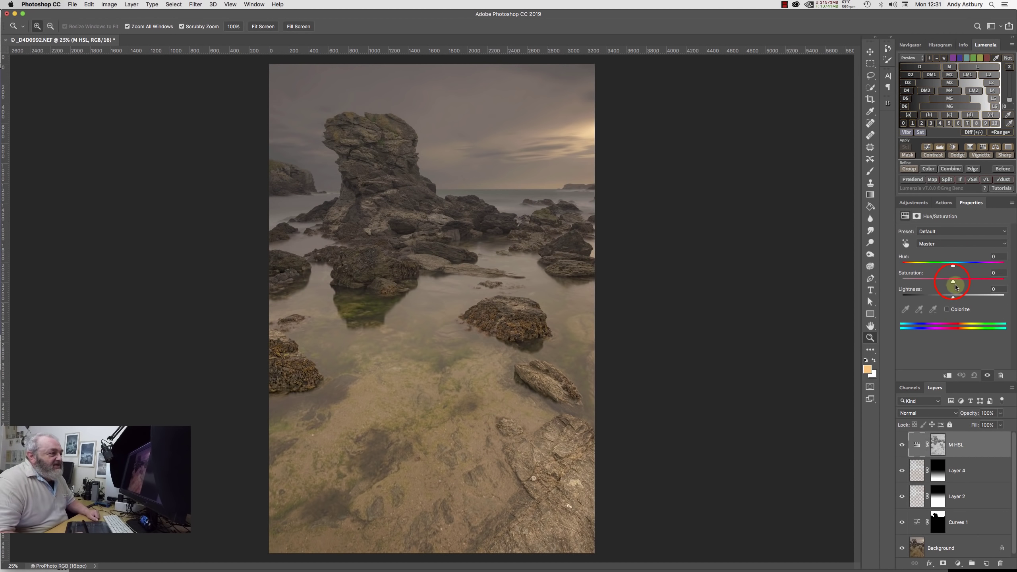
drag(953, 283, 964, 283)
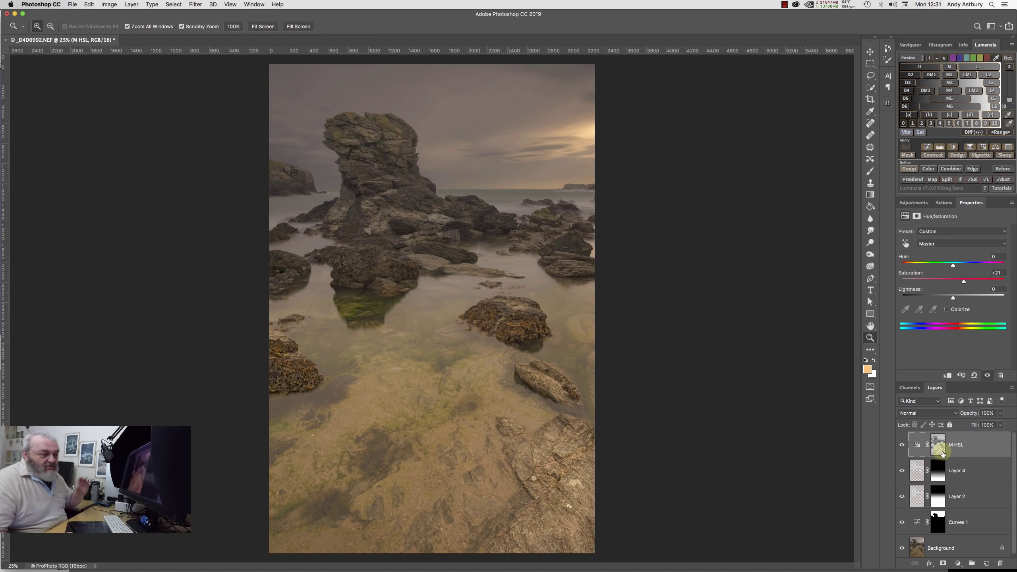
Place the M HSL layer in a new group with the default name and Pass Through mode.
click(1009, 391)
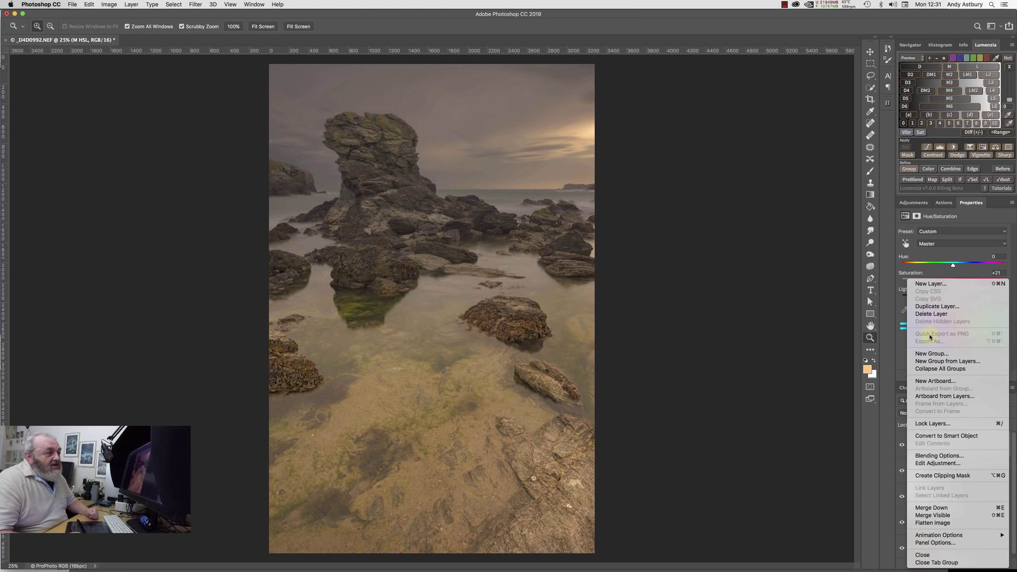
click(930, 361)
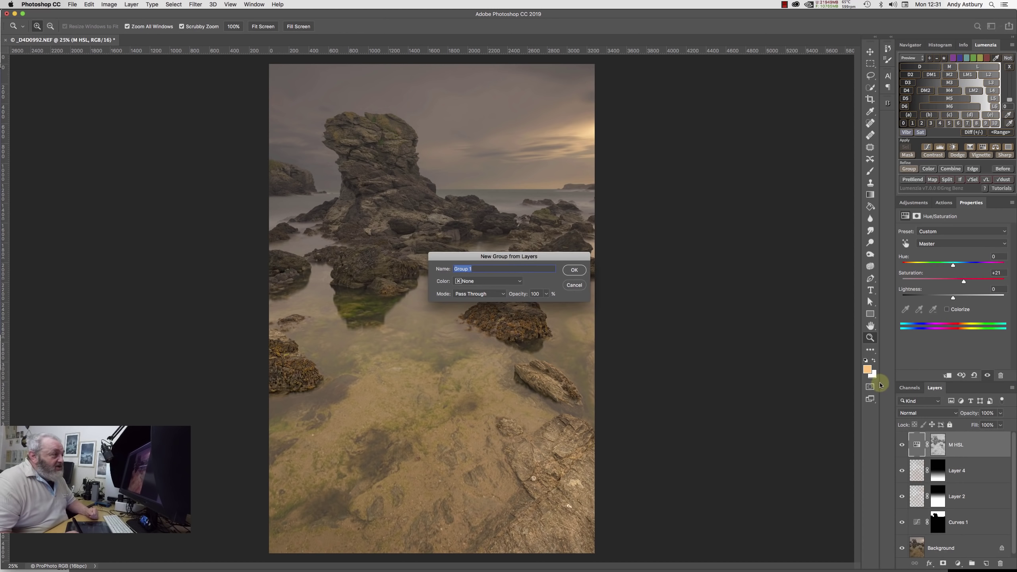
click(574, 270)
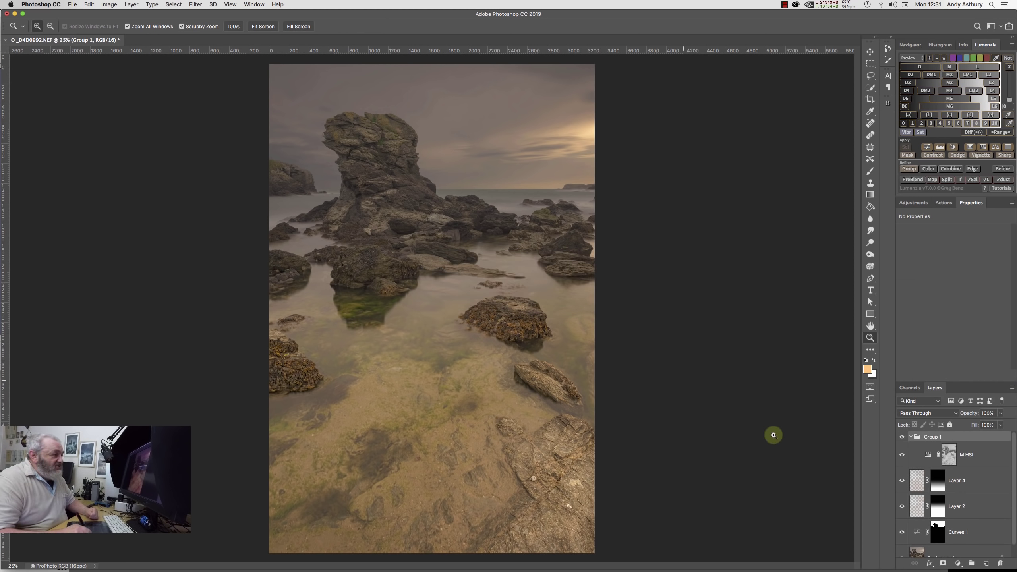
Add a mask to the group and draw a black-to-white linear gradient from the rock stack's upper part down to the foreground water.
click(943, 563)
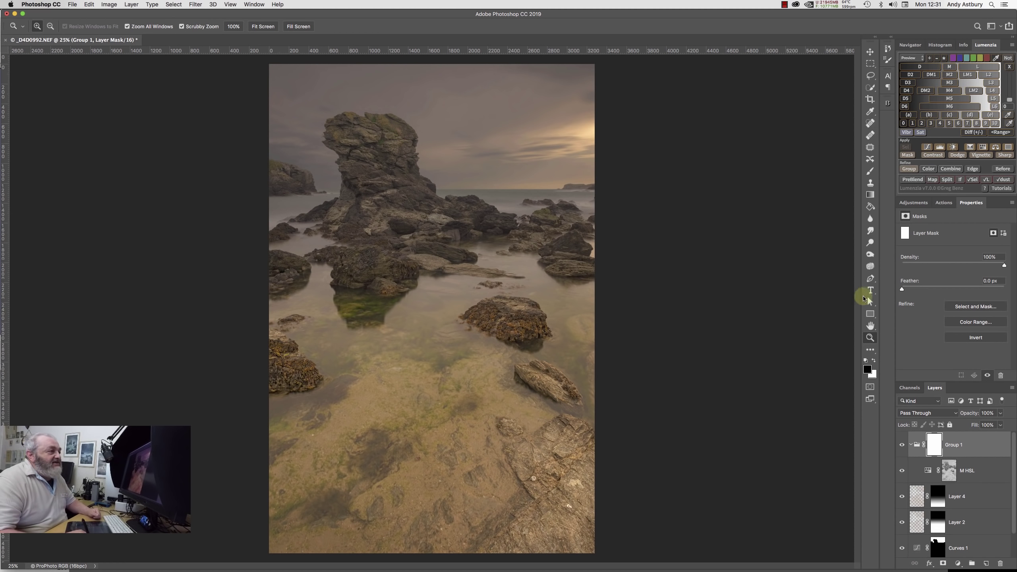
click(870, 195)
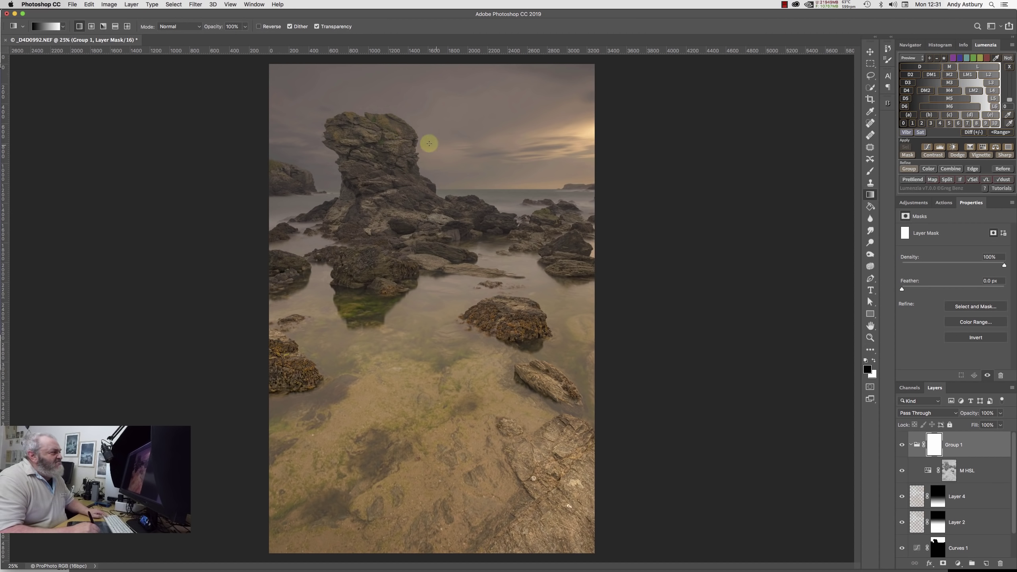
drag(400, 154, 374, 335)
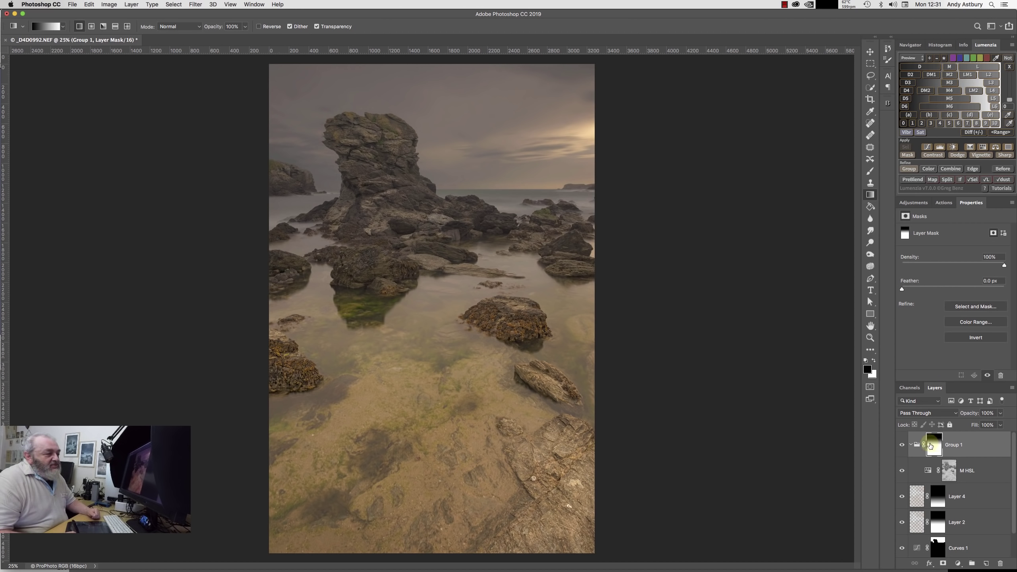
Set the group mask's feather to 136.3 px and density to 92%, and compare the image with the group hidden and shown.
click(903, 289)
drag(902, 289, 979, 293)
click(1005, 267)
drag(1004, 266, 989, 275)
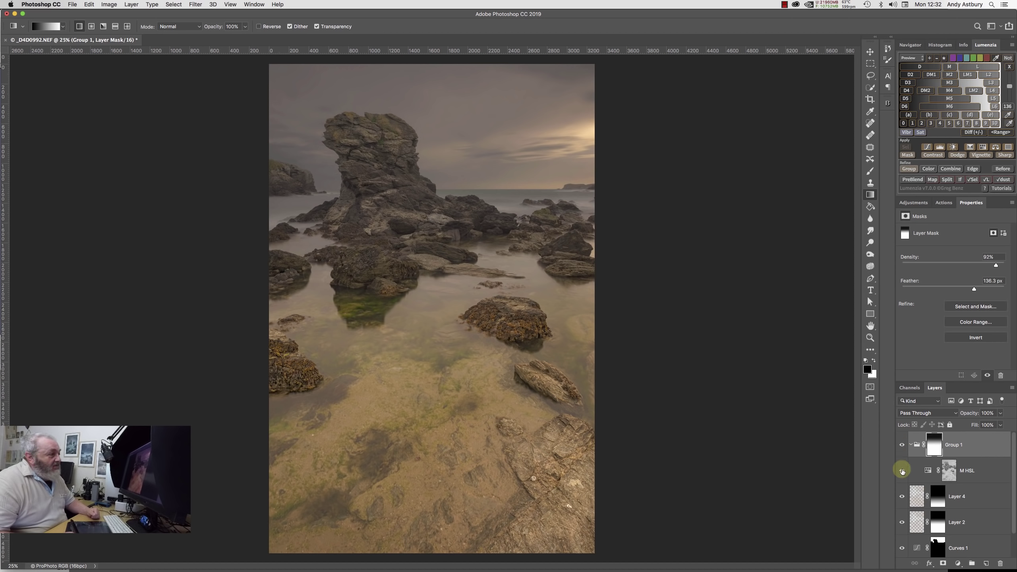
click(901, 446)
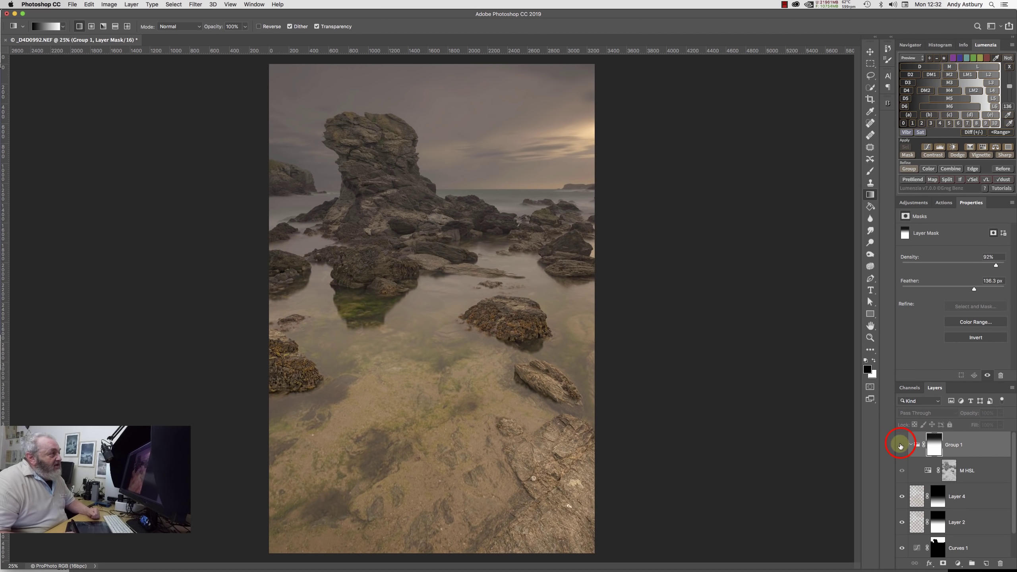
click(901, 445)
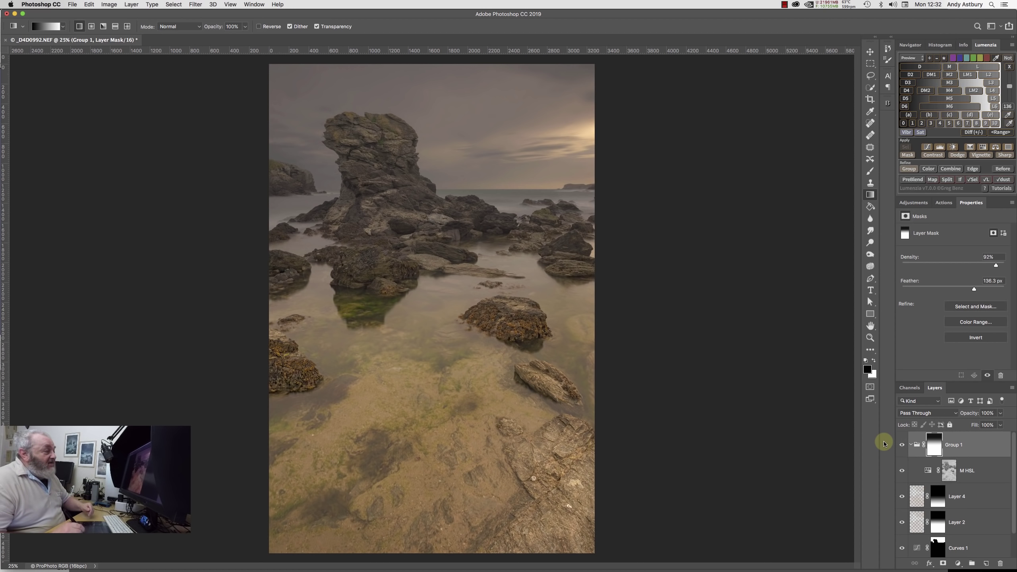
Save the seascape document with all its current layers and masks.
click(72, 4)
click(84, 80)
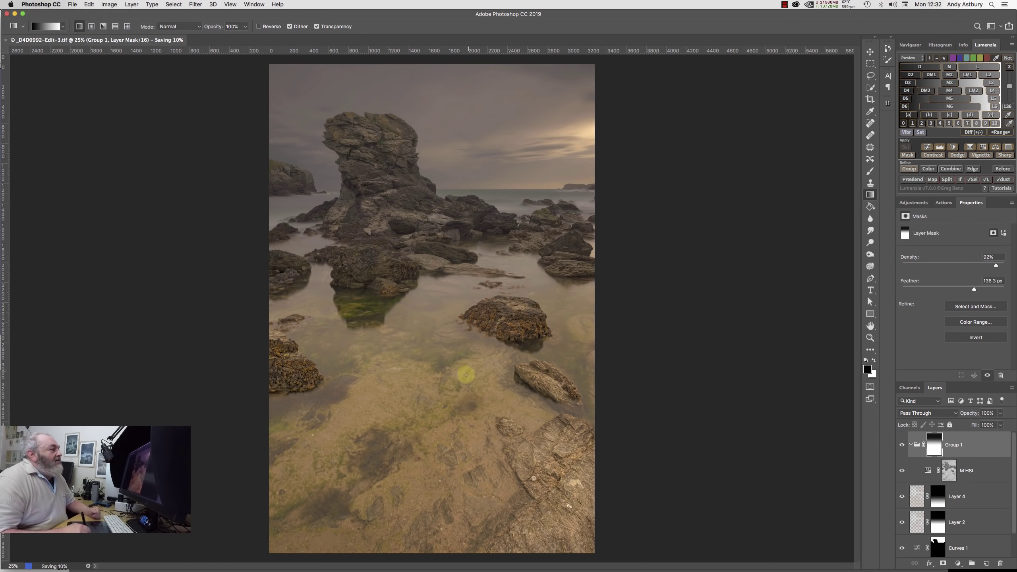
Try to run Save As on the seascape document.
click(73, 6)
click(82, 85)
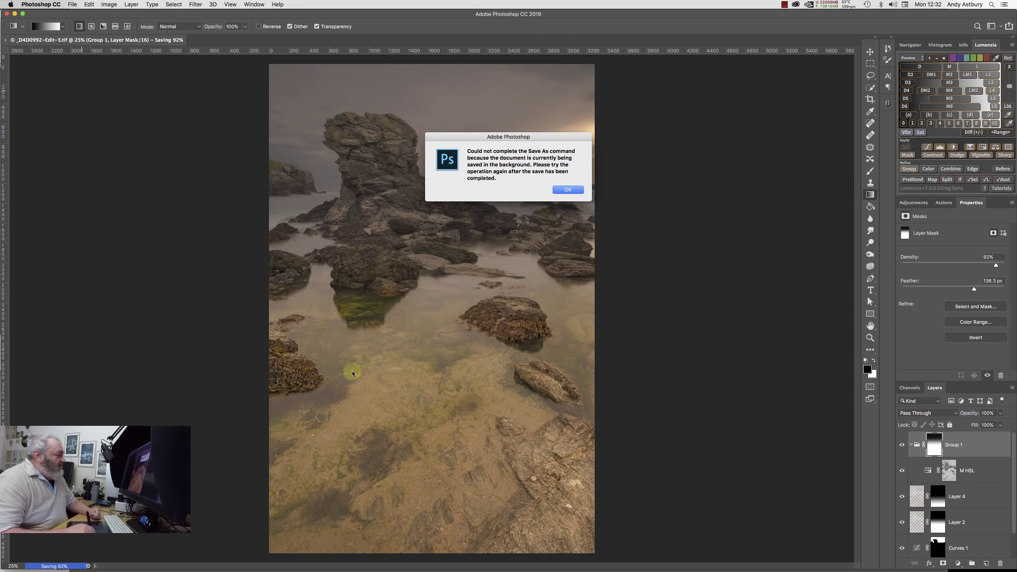
click(568, 190)
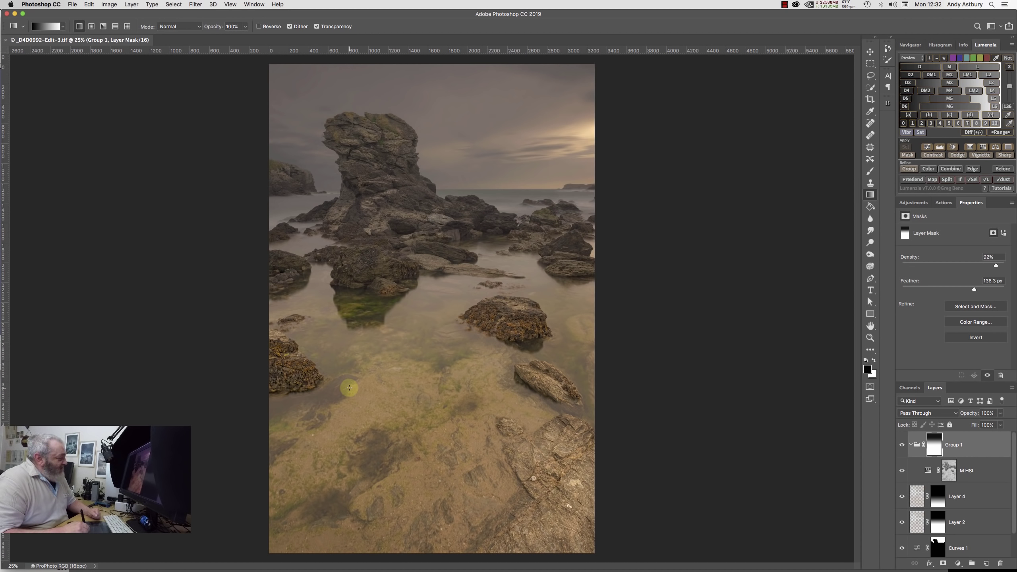
Save the document as an uncompressed TIFF with its layers in a new Desktop folder named demo.
click(72, 4)
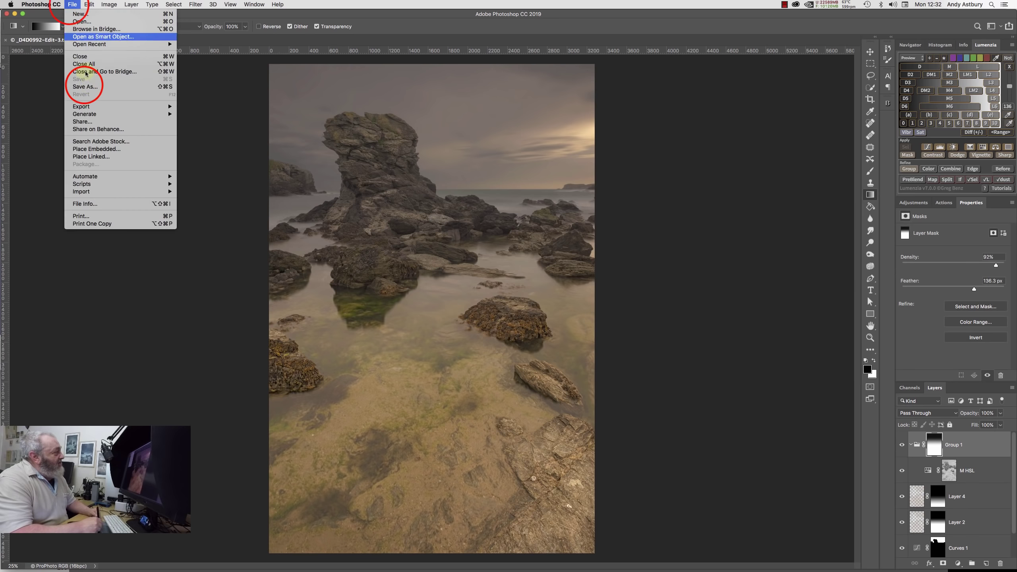
click(87, 87)
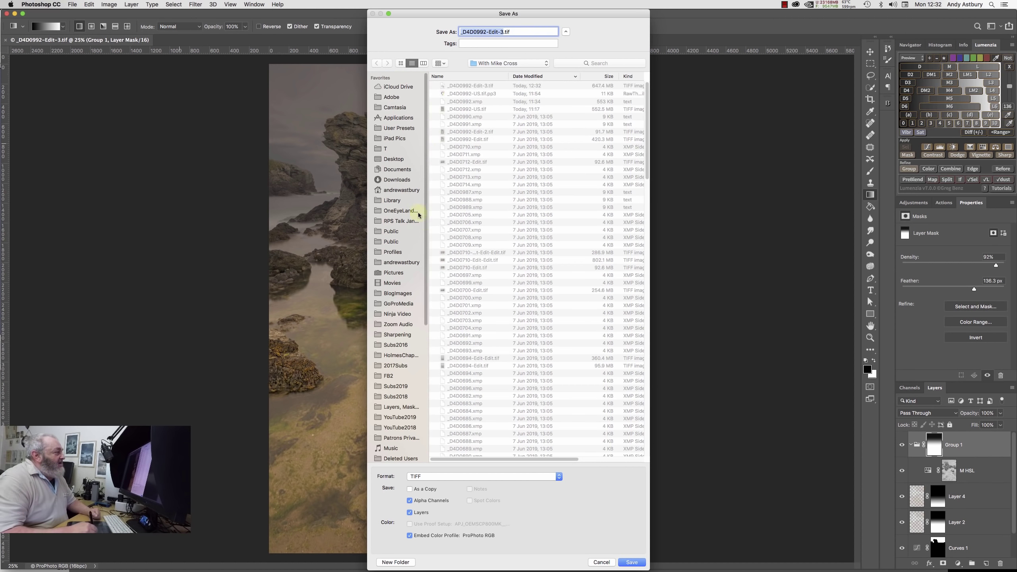
click(391, 159)
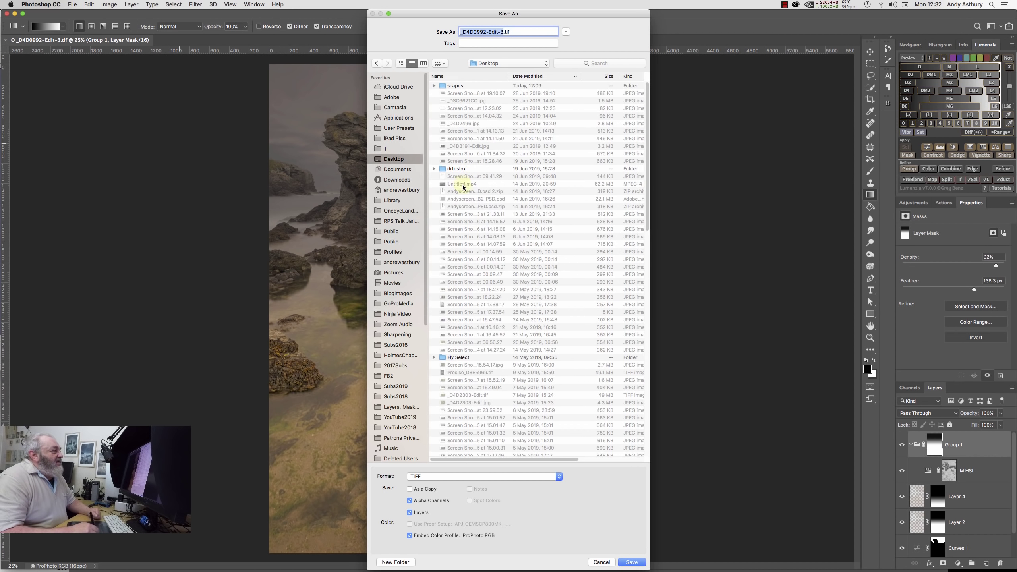
click(396, 562)
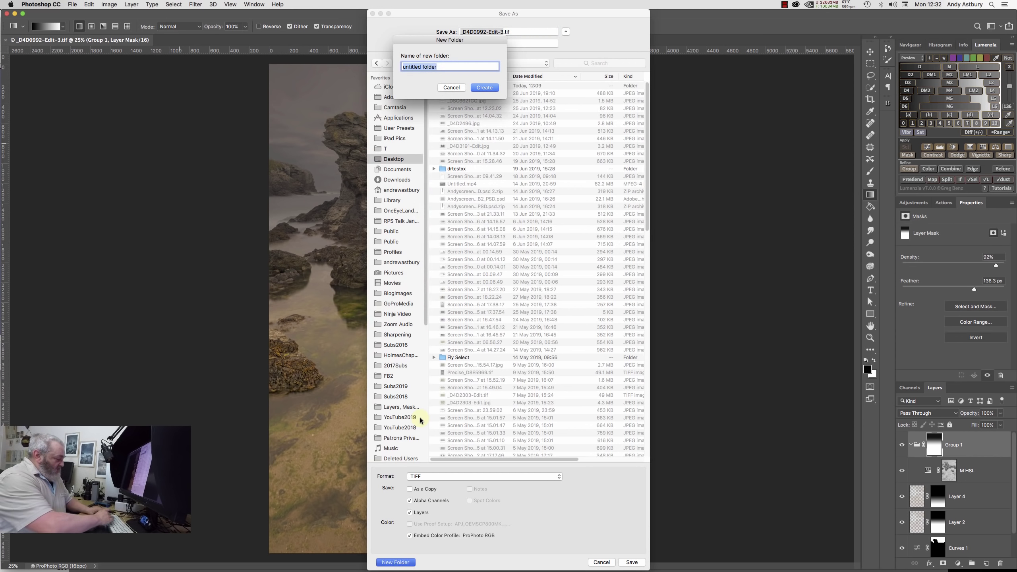
text(dem)
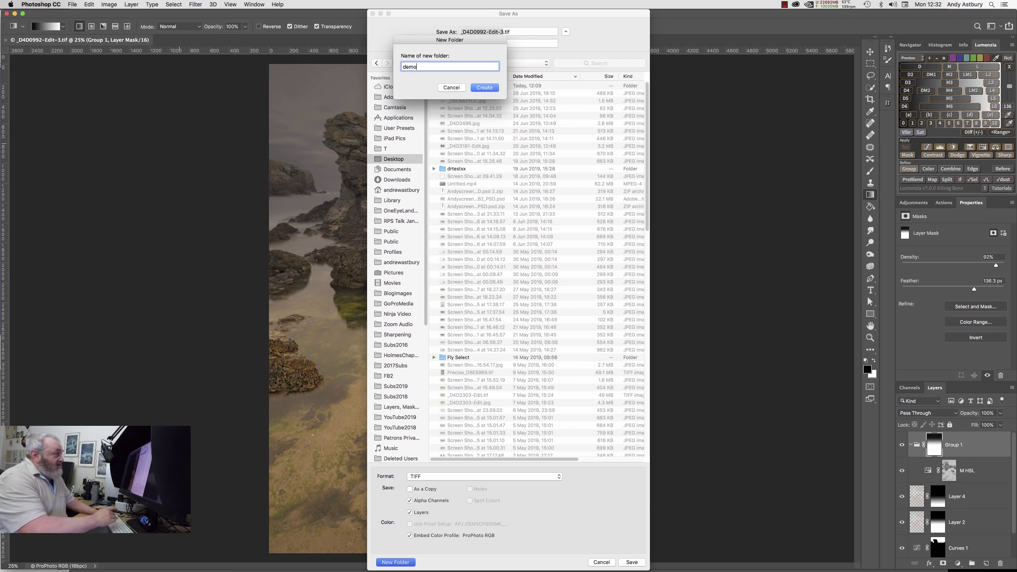
text(o)
click(484, 87)
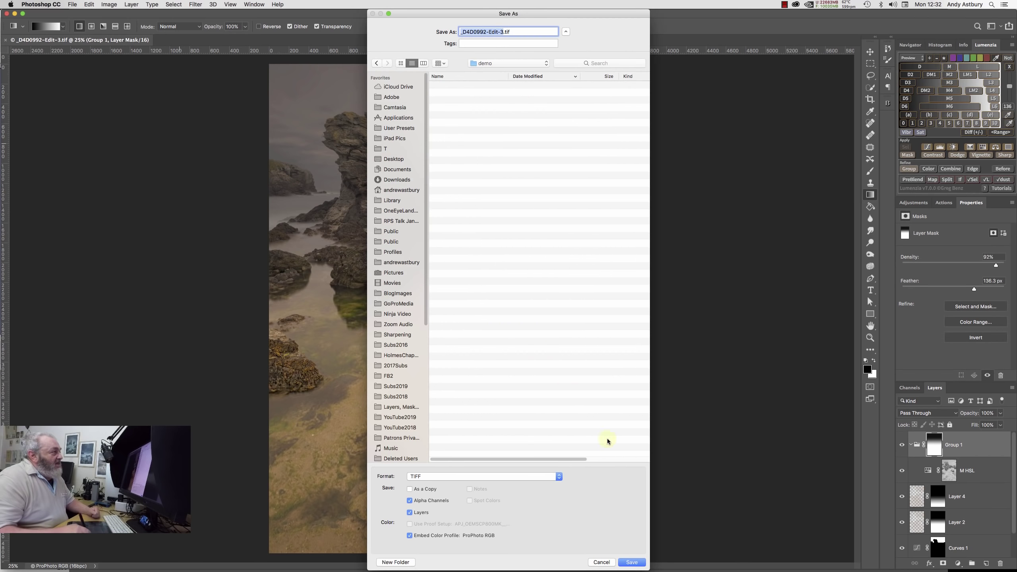
click(632, 562)
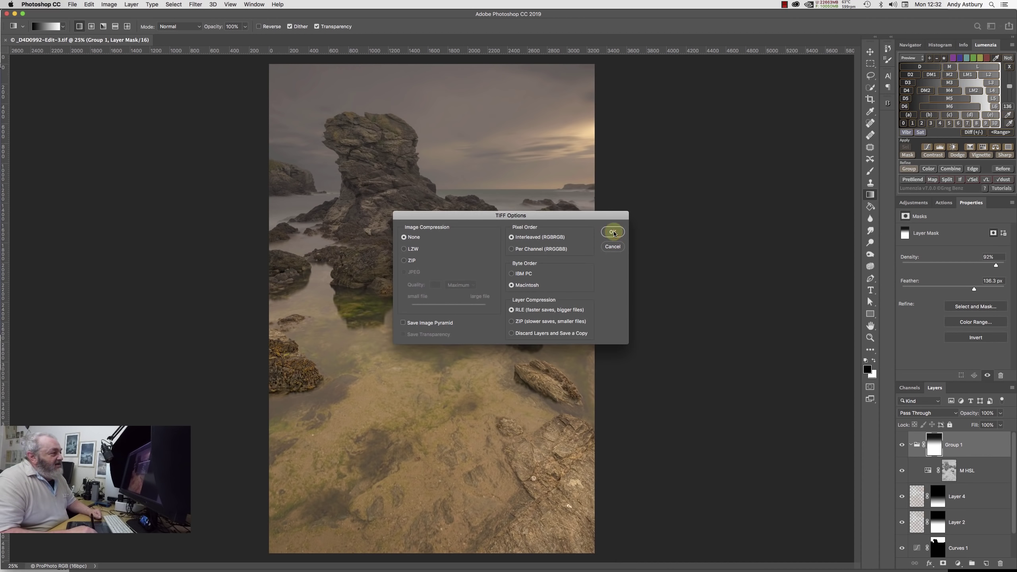
click(613, 233)
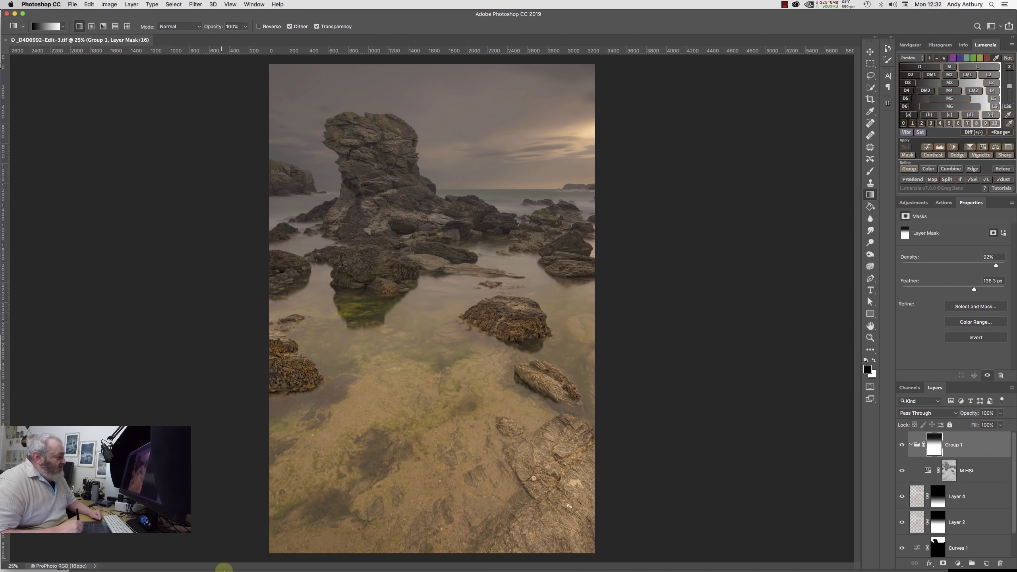
Switch to Finder and open _D4D0992-Edit-3.tif from the Desktop's demo folder in RawTherapee 5.6.0.
click(227, 562)
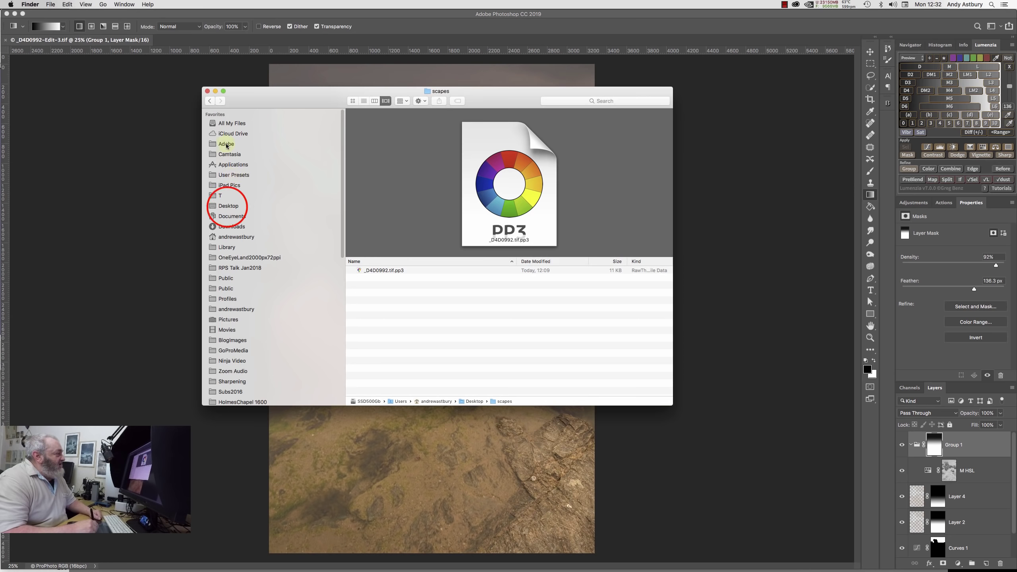
click(227, 205)
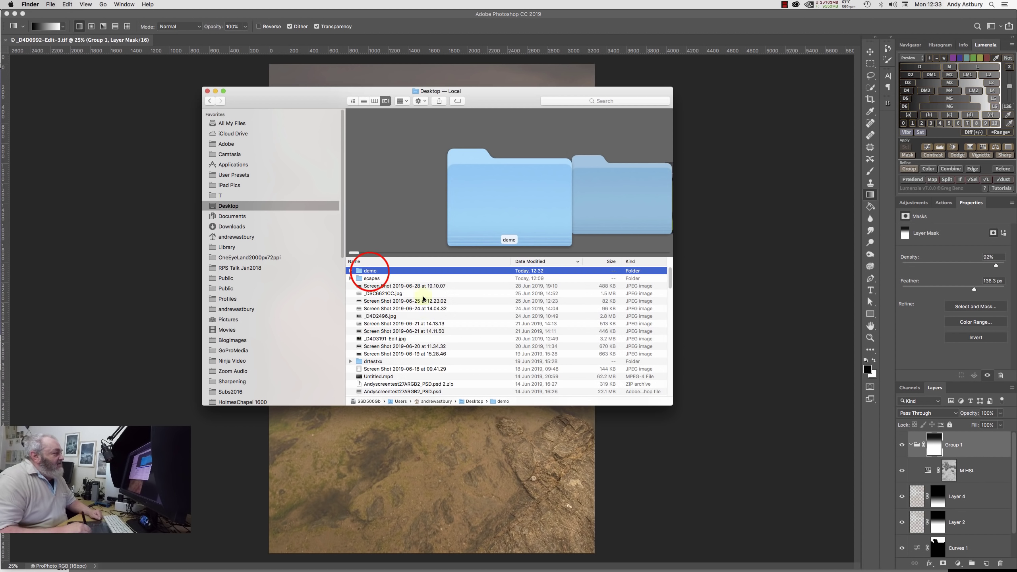
double_click(376, 271)
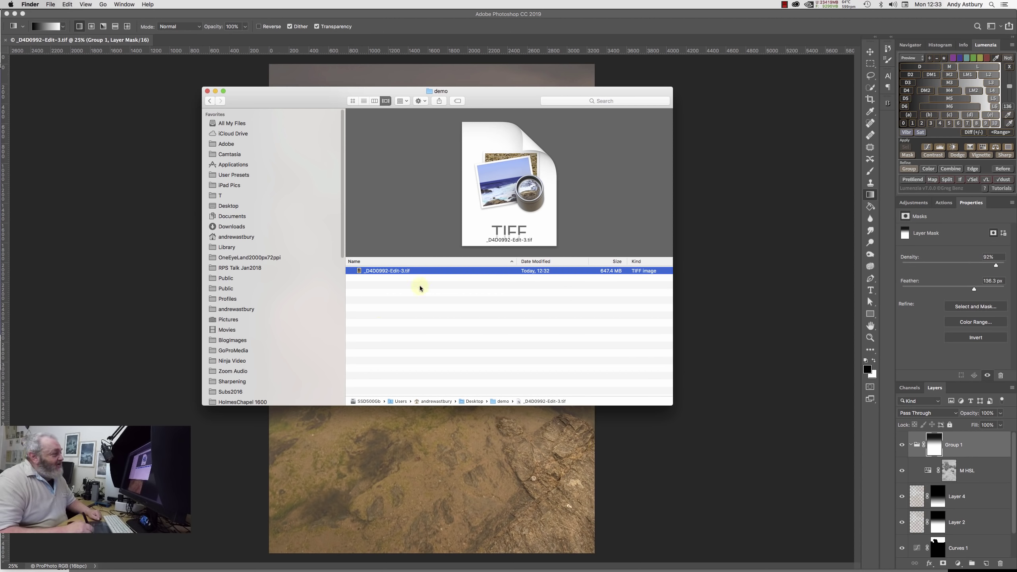
click(404, 272)
right_click(405, 272)
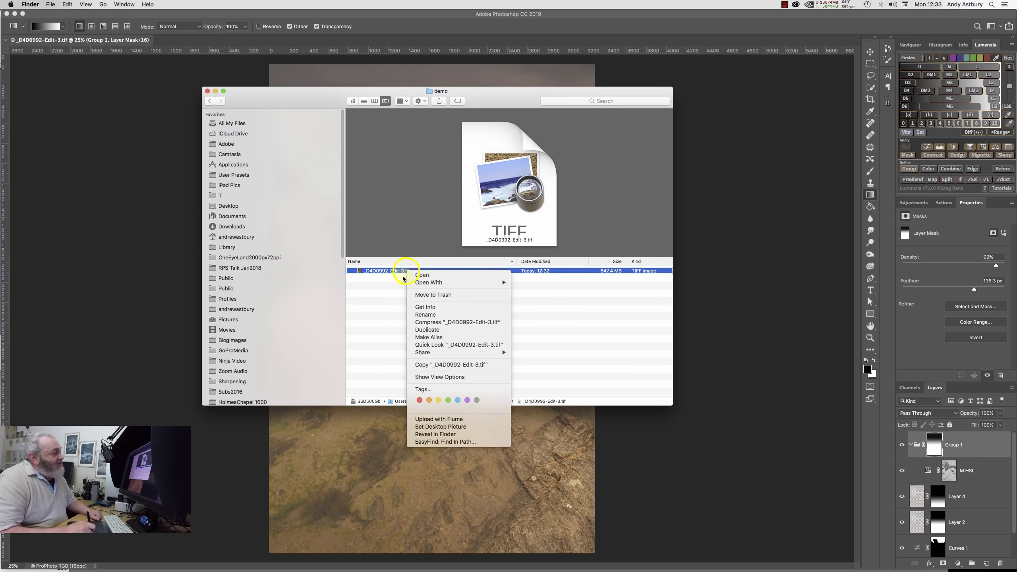
mouse_move(437, 285)
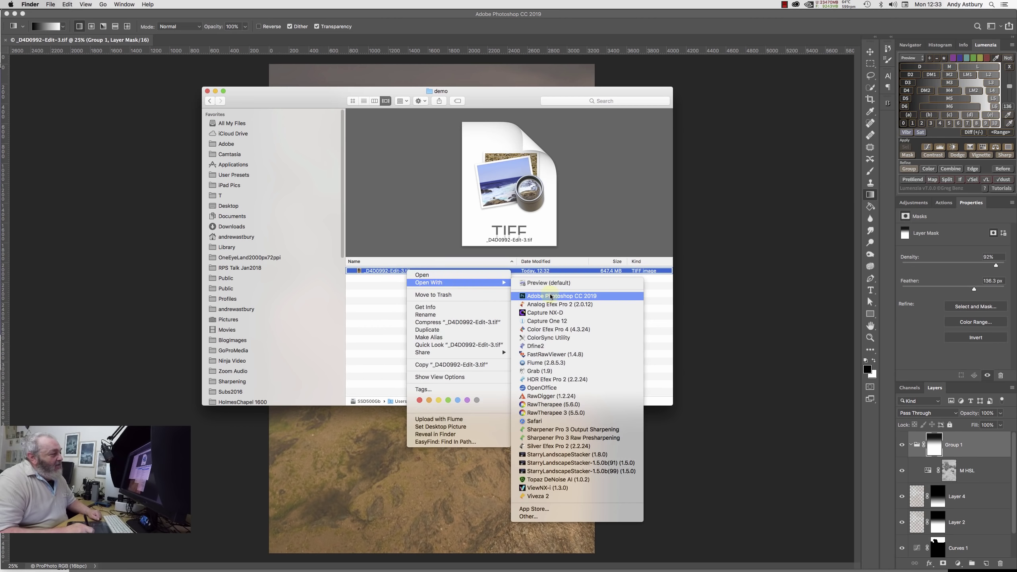
click(540, 404)
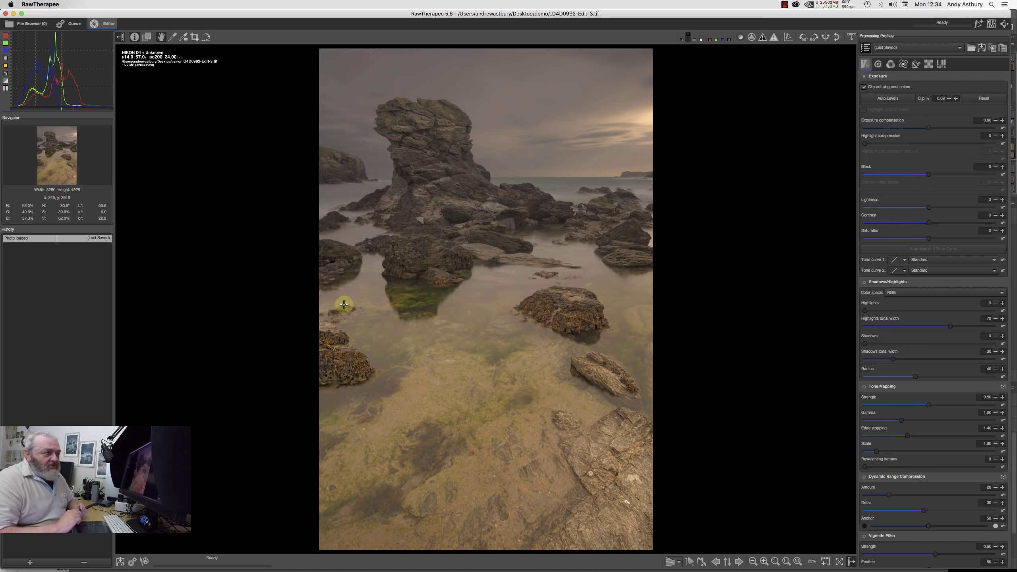
Enable Unsharp Mask sharpening with an amount of 518, viewing the base of the rock stack at 100%.
click(877, 65)
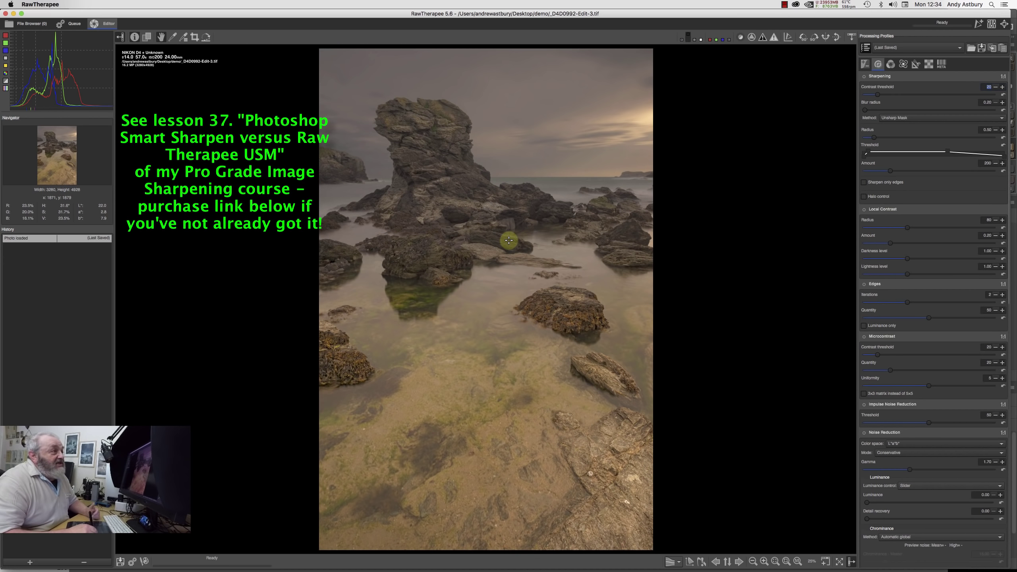
click(793, 553)
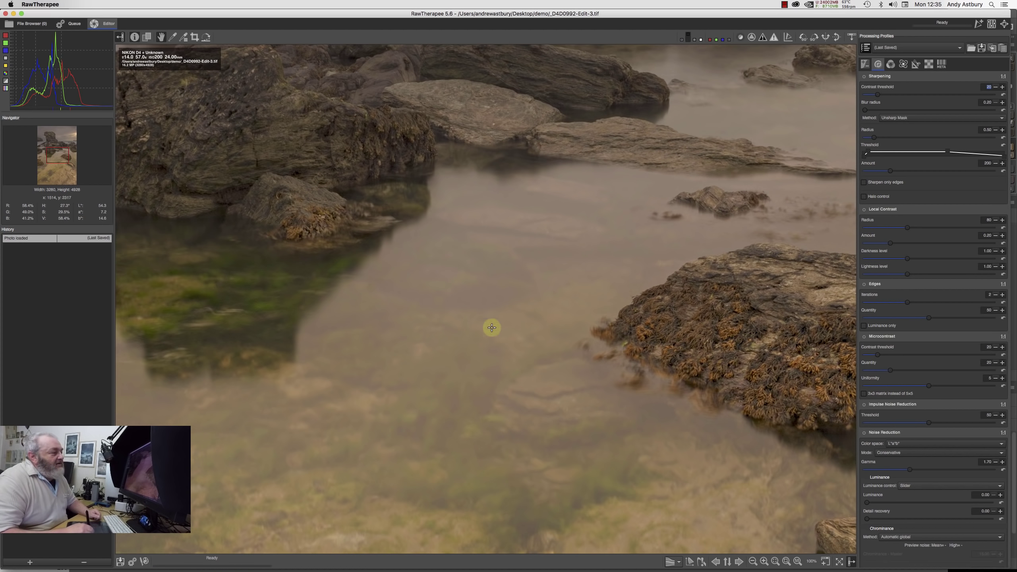
drag(57, 158, 52, 140)
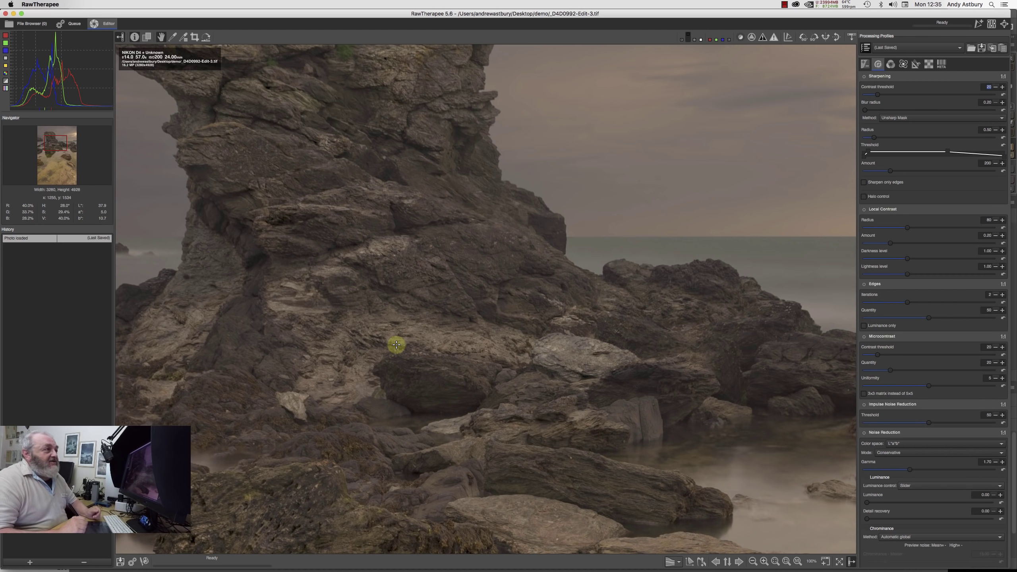
click(863, 77)
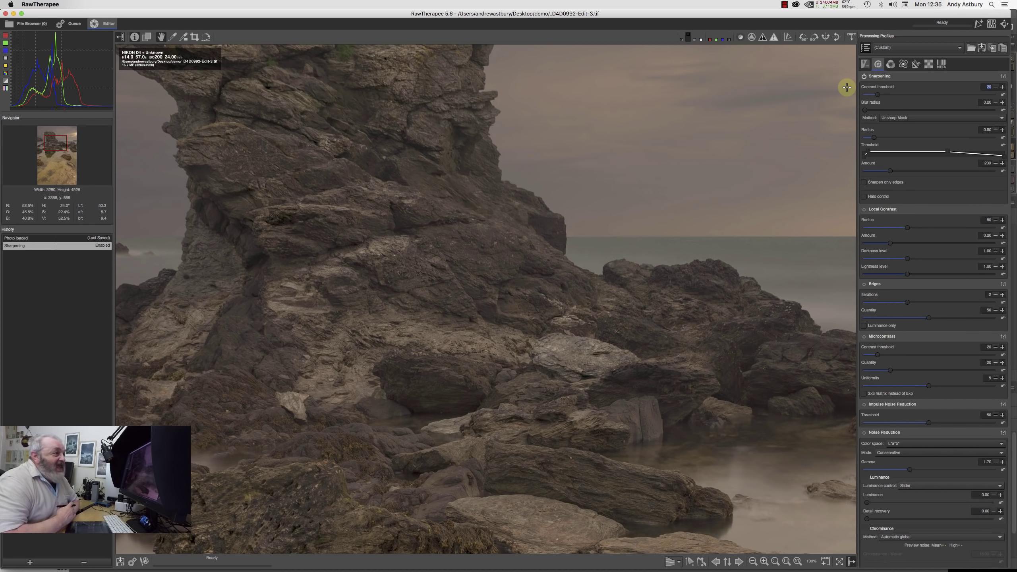
click(891, 171)
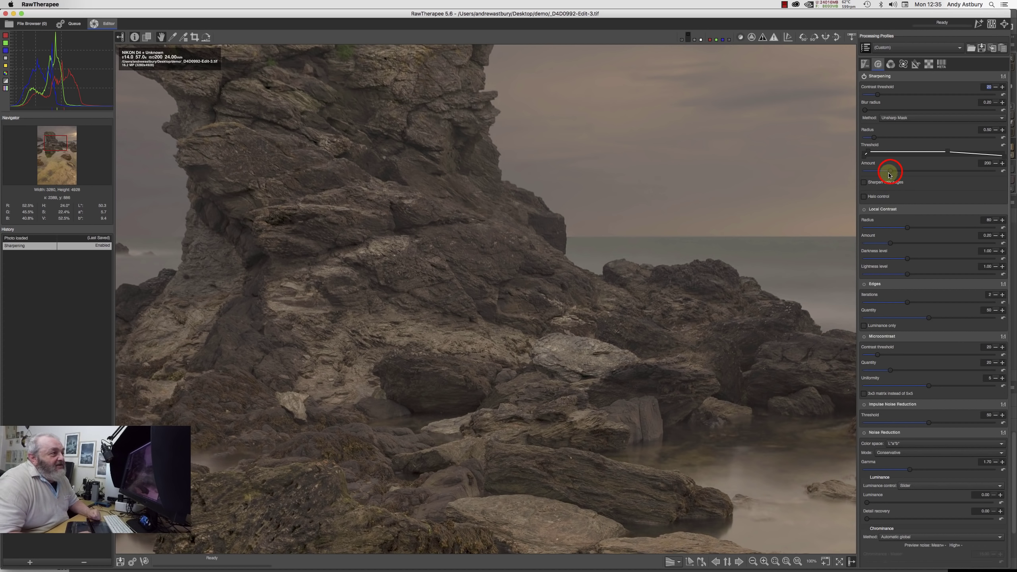
drag(892, 173, 922, 175)
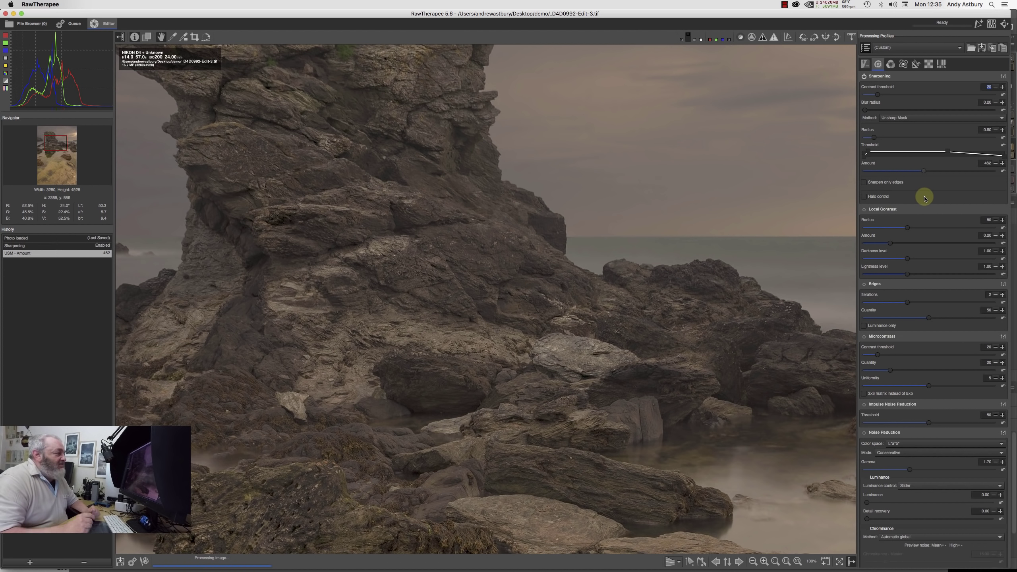
drag(924, 171, 931, 171)
Shape the lower ramp of the sharpening threshold to 34 at bottom-left and 204 at top-left.
click(865, 150)
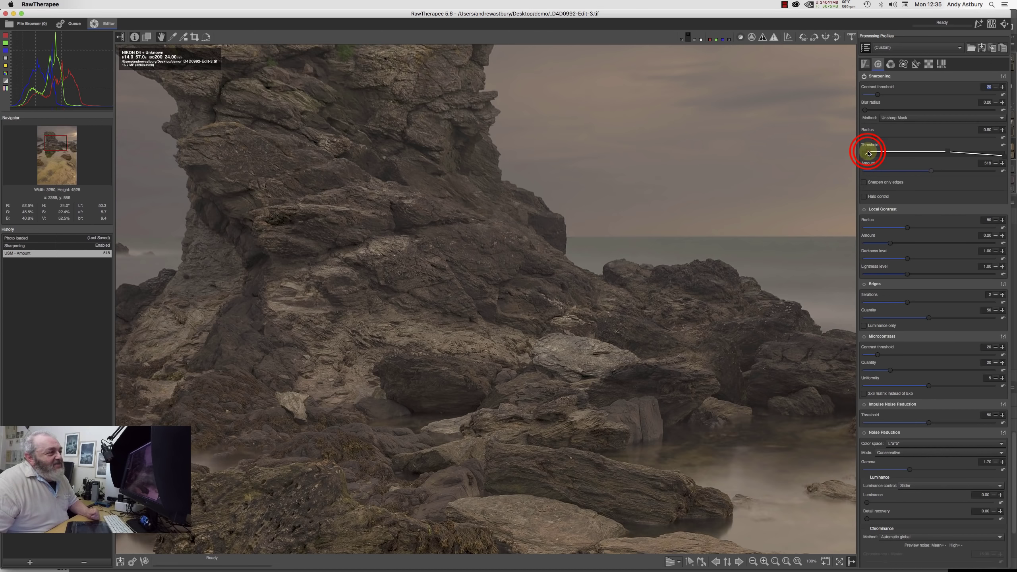
click(876, 154)
drag(876, 154, 864, 157)
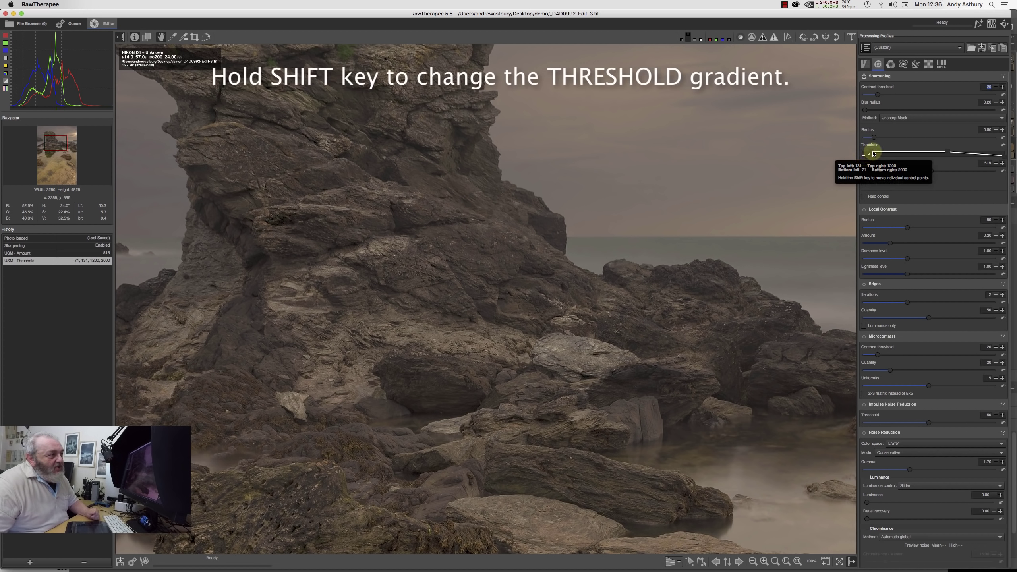
click(874, 153)
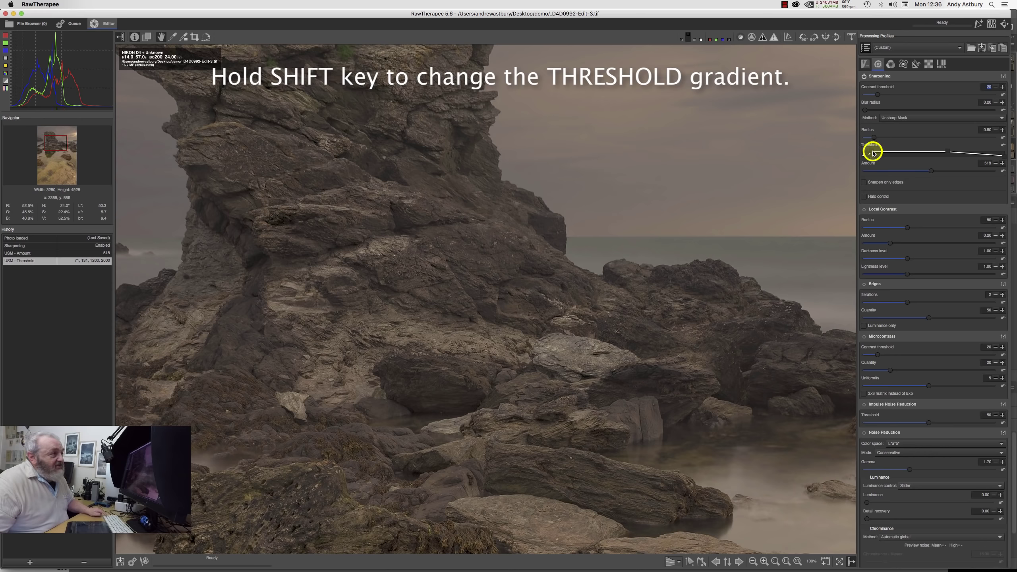
drag(878, 153, 865, 159)
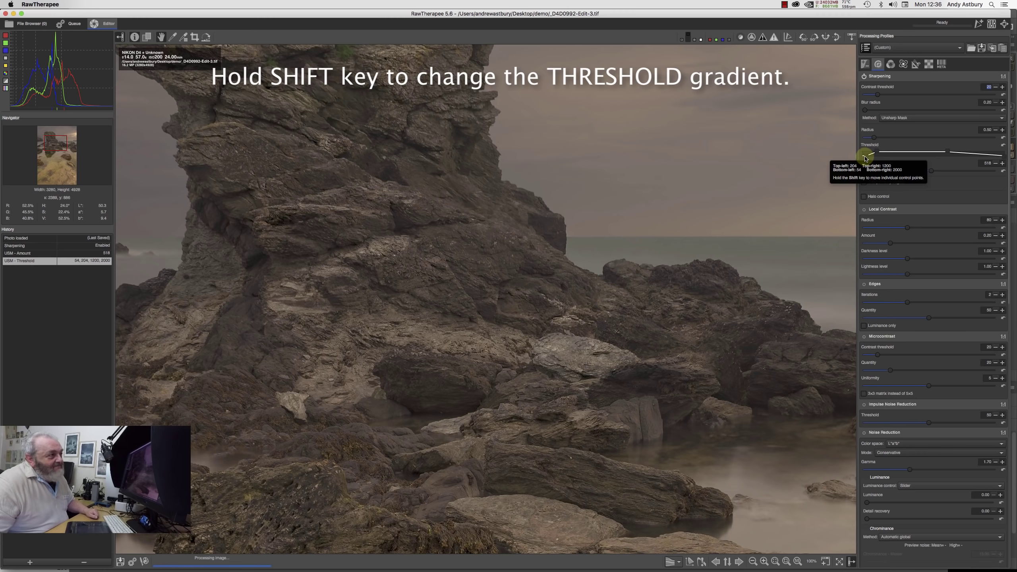
Shape the upper ramp of the sharpening threshold to 1571 at top-right and 1949 at bottom-right.
drag(999, 155, 997, 159)
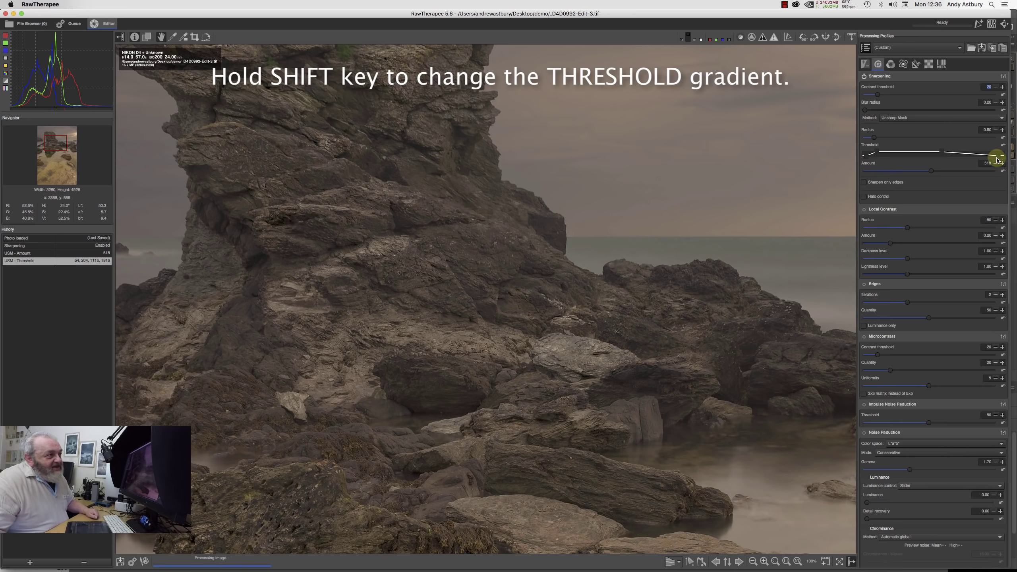
click(942, 153)
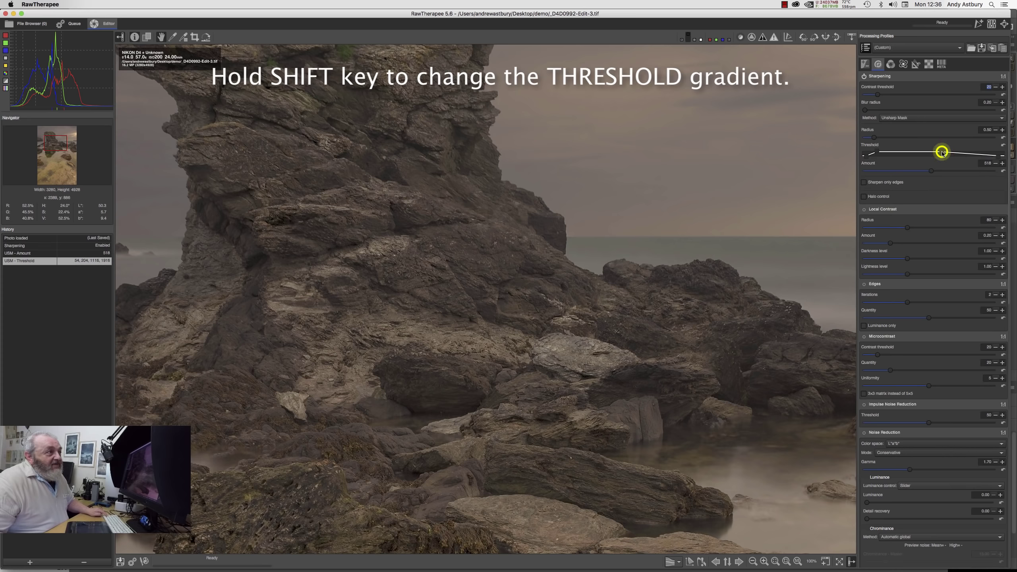
drag(943, 153, 972, 153)
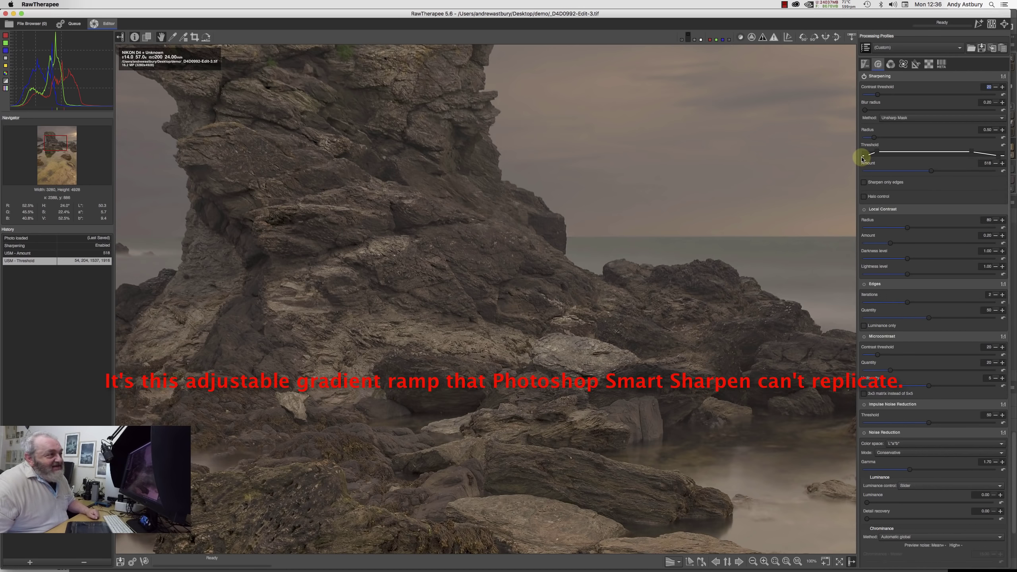
mouse_move(862, 159)
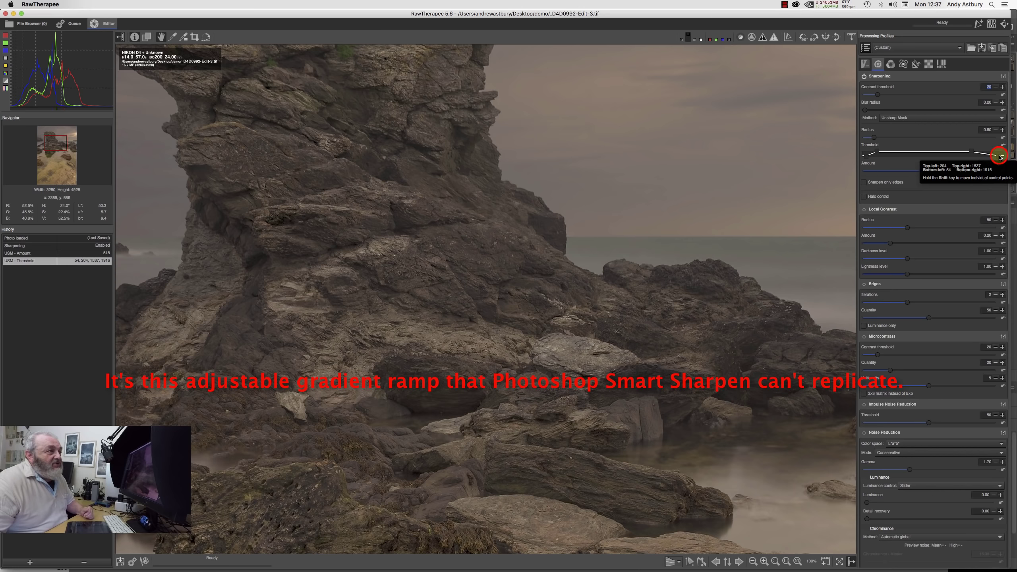
drag(1000, 156, 1003, 157)
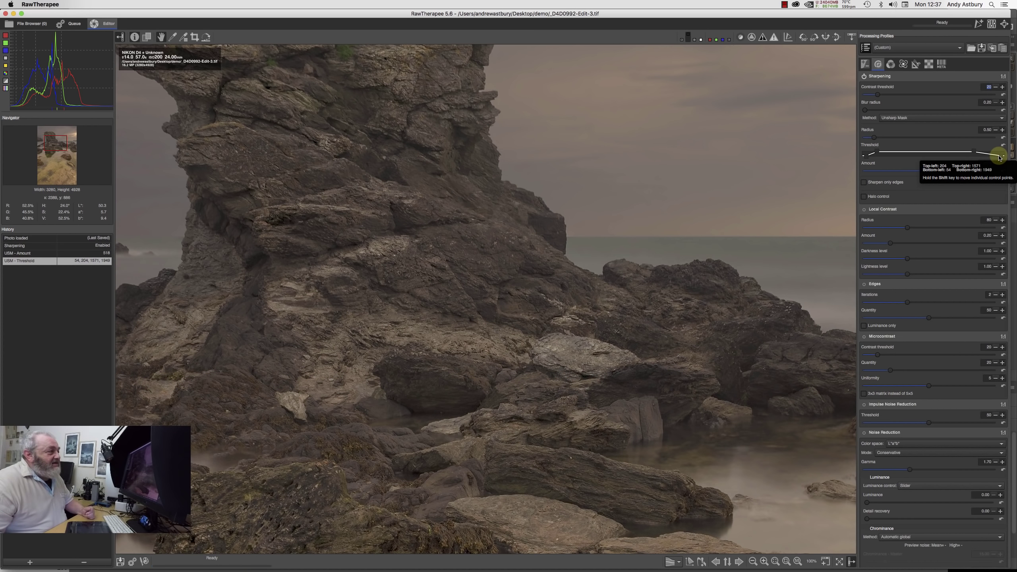
Enable halo control with an amount of 49, and compare the image with sharpening off and on.
click(864, 197)
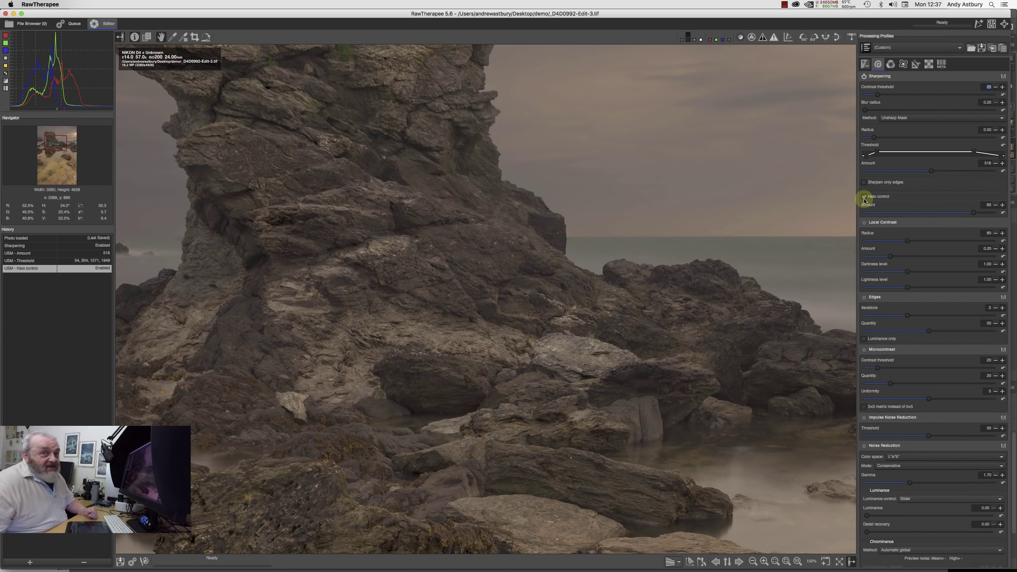
drag(974, 213, 927, 213)
click(864, 77)
click(864, 77)
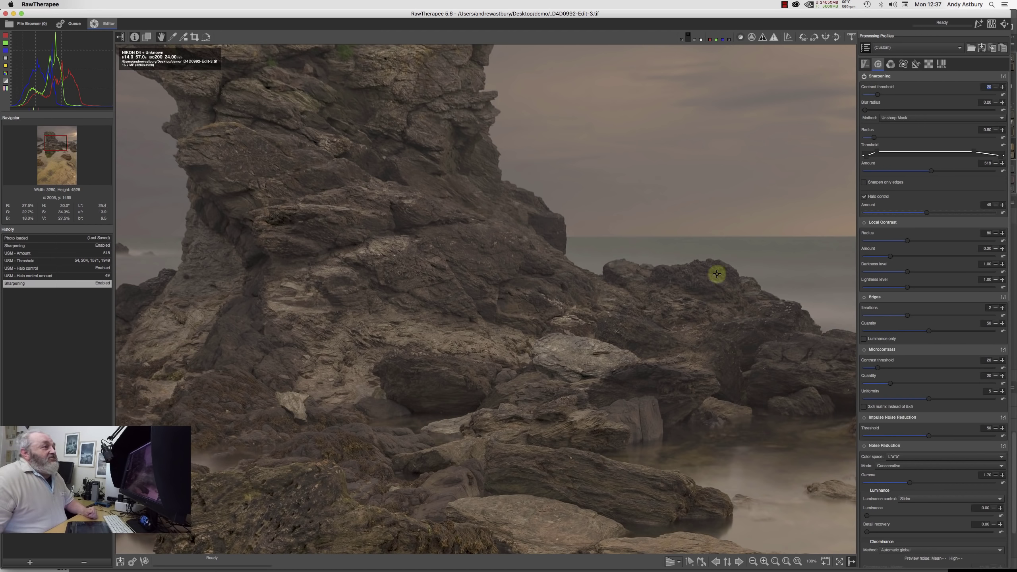
Set the output profile in the color management settings to ProPhoto.
click(890, 65)
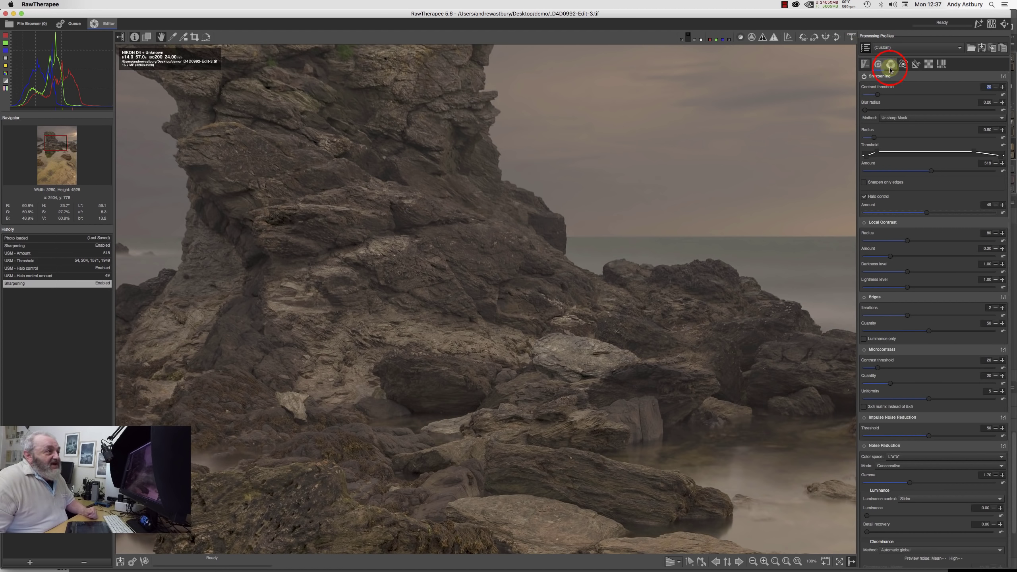
scroll(1002, 400, down, 20)
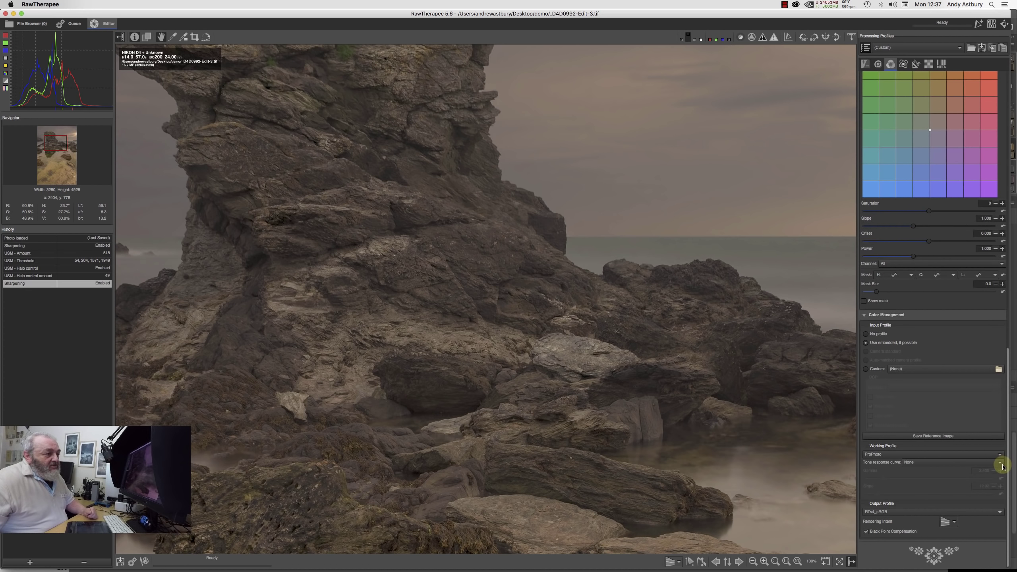
click(917, 514)
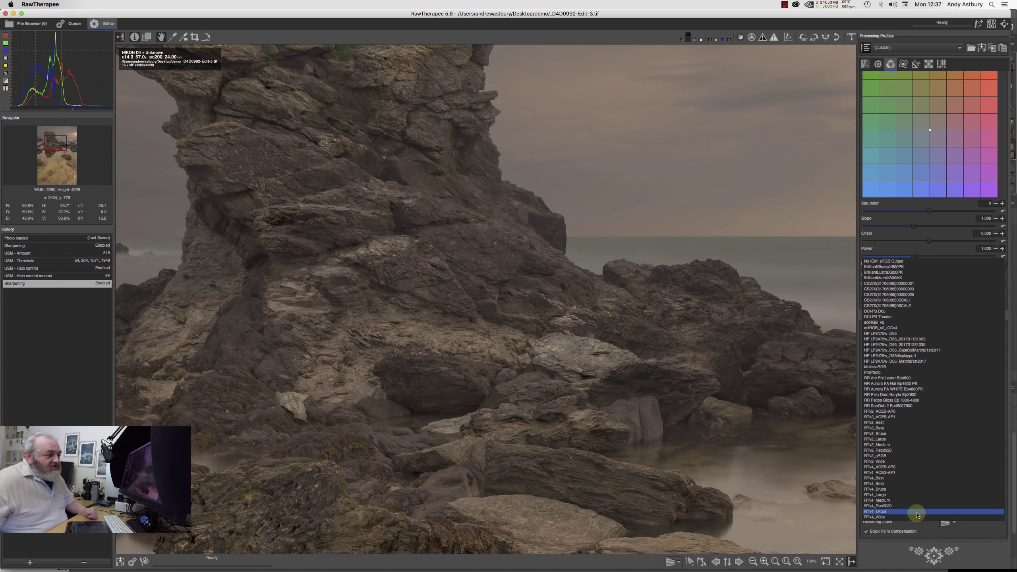
click(885, 373)
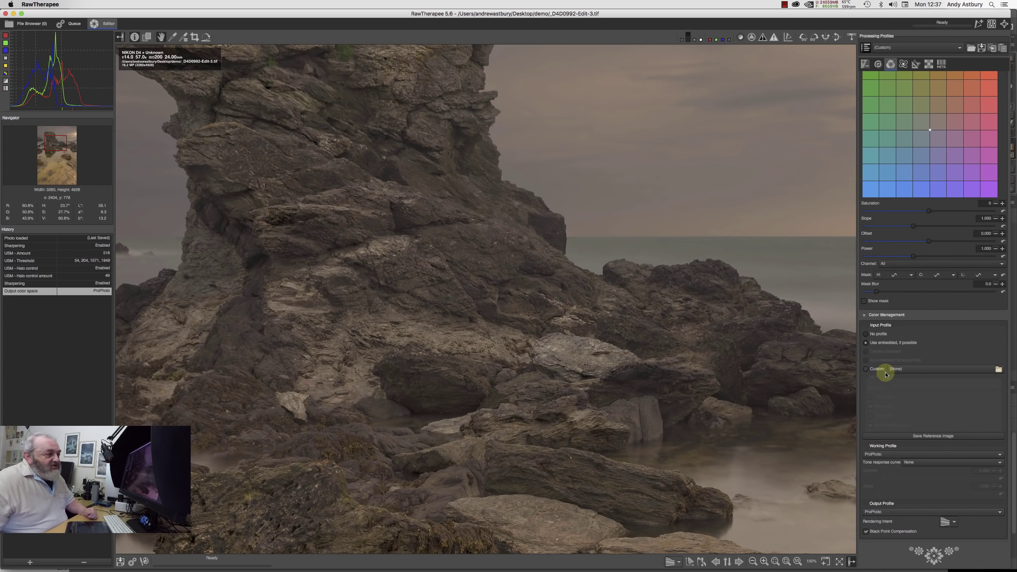
Send the sharpened image from RawTherapee to Photoshop and display it at 100%.
click(145, 562)
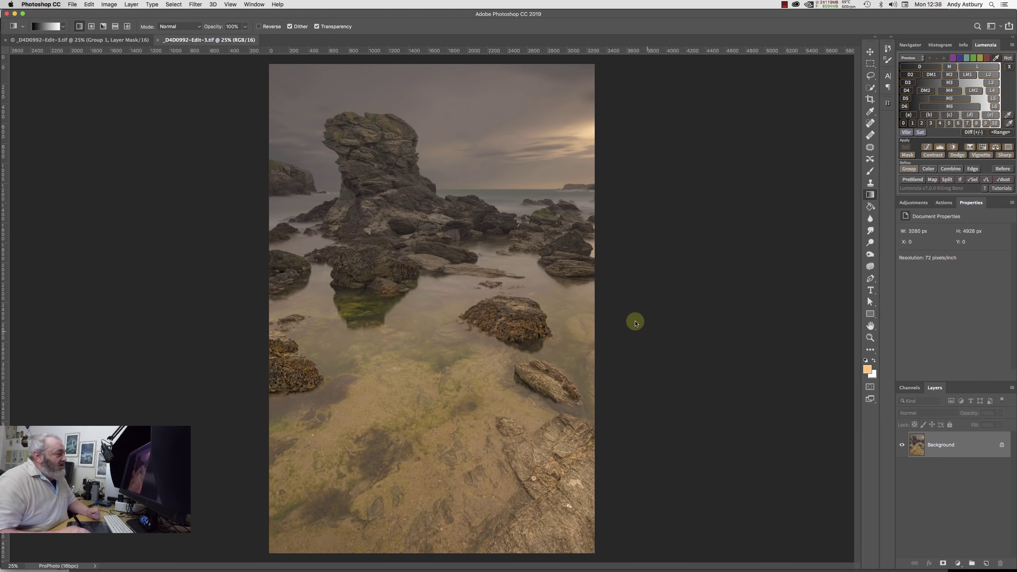
click(865, 338)
double_click(861, 339)
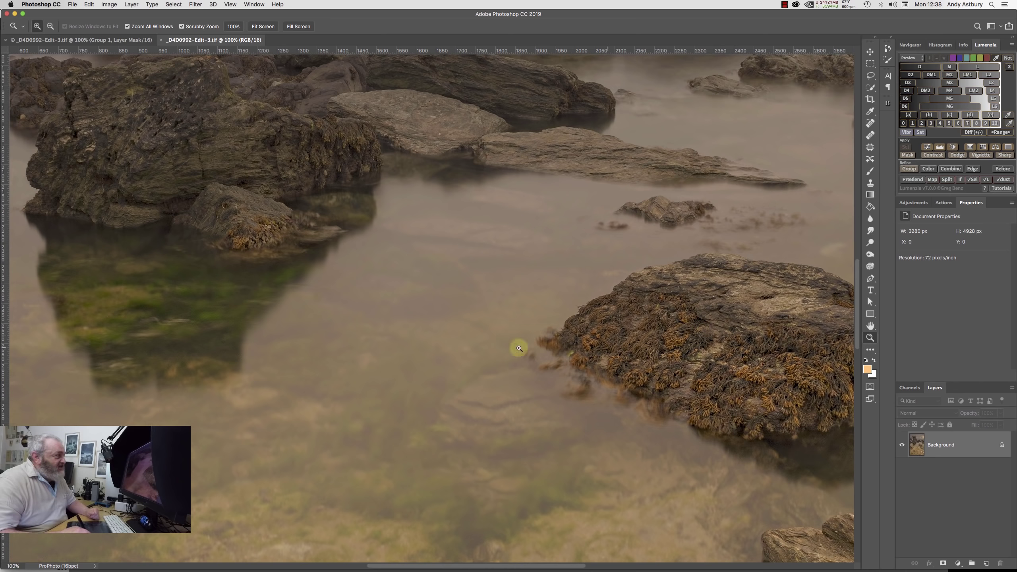
Examine the sharpening at 100% across the rock stack, the sky, the horizon and the shoreline rocks.
key(space)
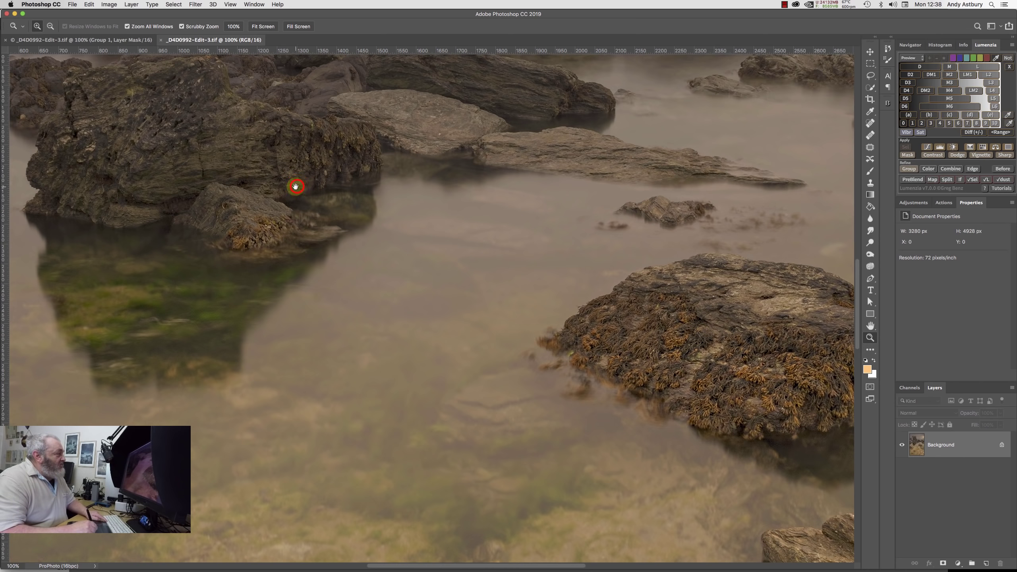
drag(296, 187, 443, 413)
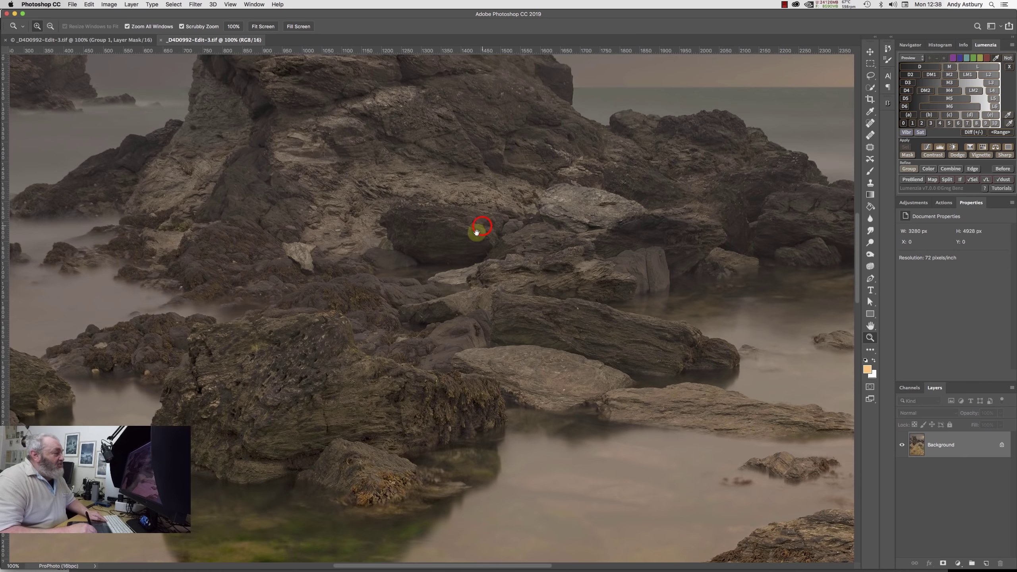
drag(480, 227, 409, 457)
drag(362, 301, 364, 429)
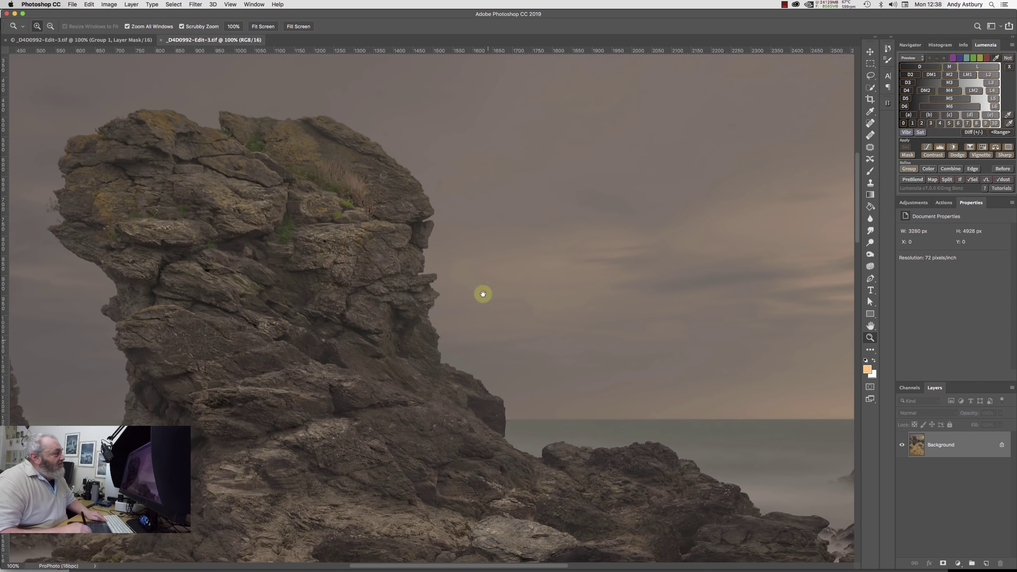
drag(647, 497, 311, 399)
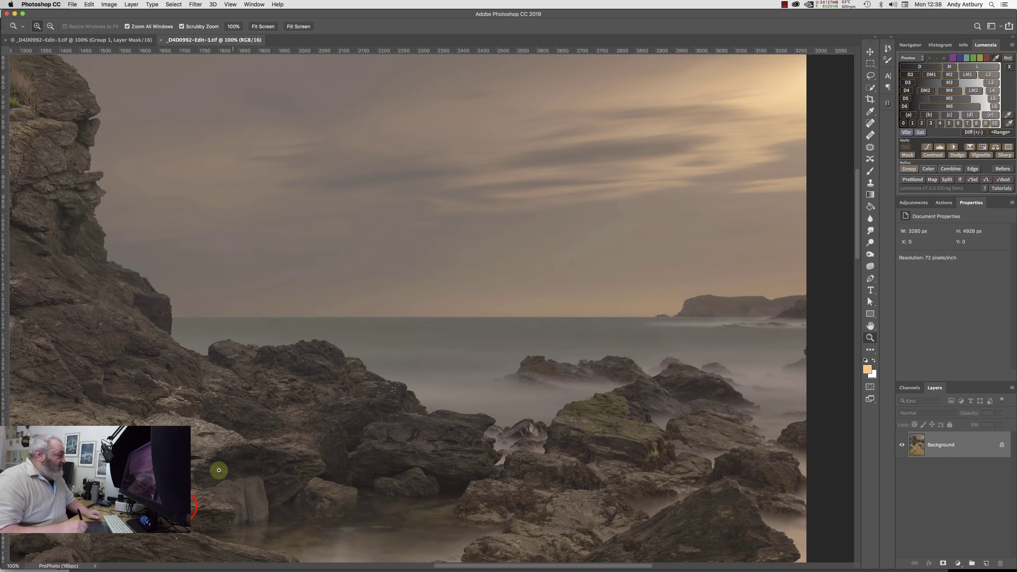
mouse_move(219, 471)
mouse_down()
mouse_move(311, 418)
mouse_move(209, 504)
mouse_move(234, 448)
mouse_up()
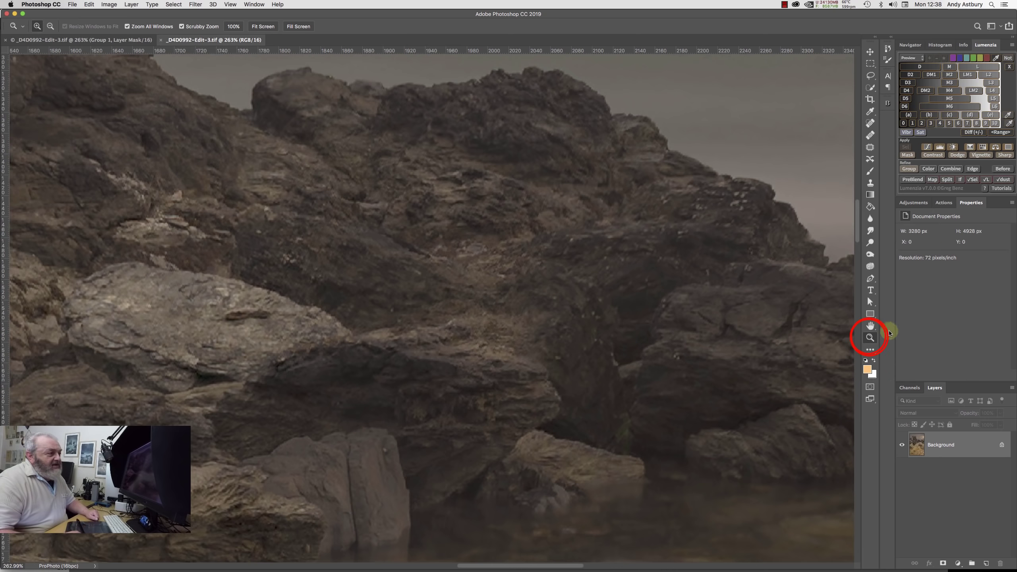
double_click(870, 338)
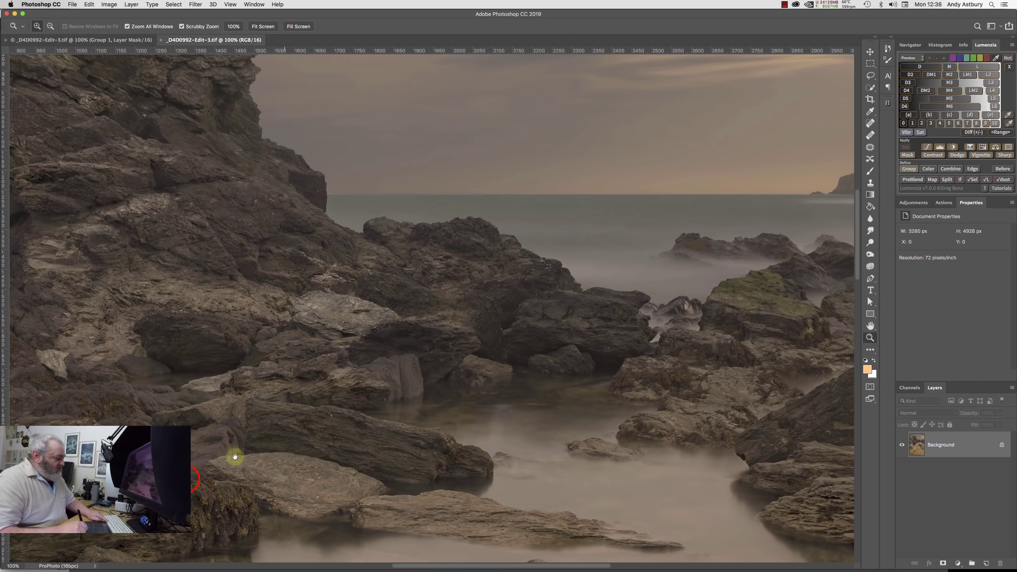
Inspect the green rope on the small rocks at the image's left edge at up to 300%, and return to the whole image.
drag(235, 457, 706, 229)
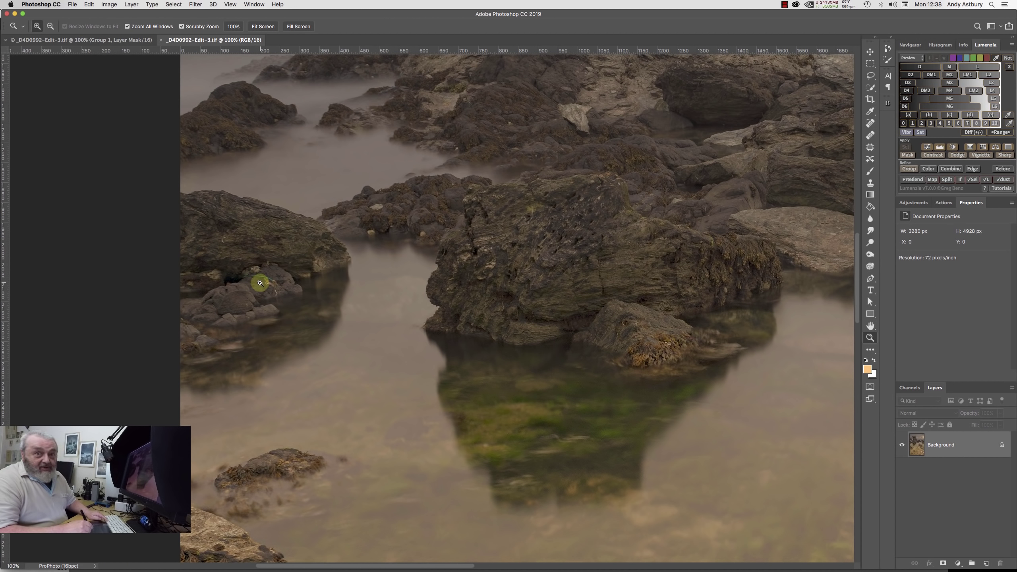
click(260, 283)
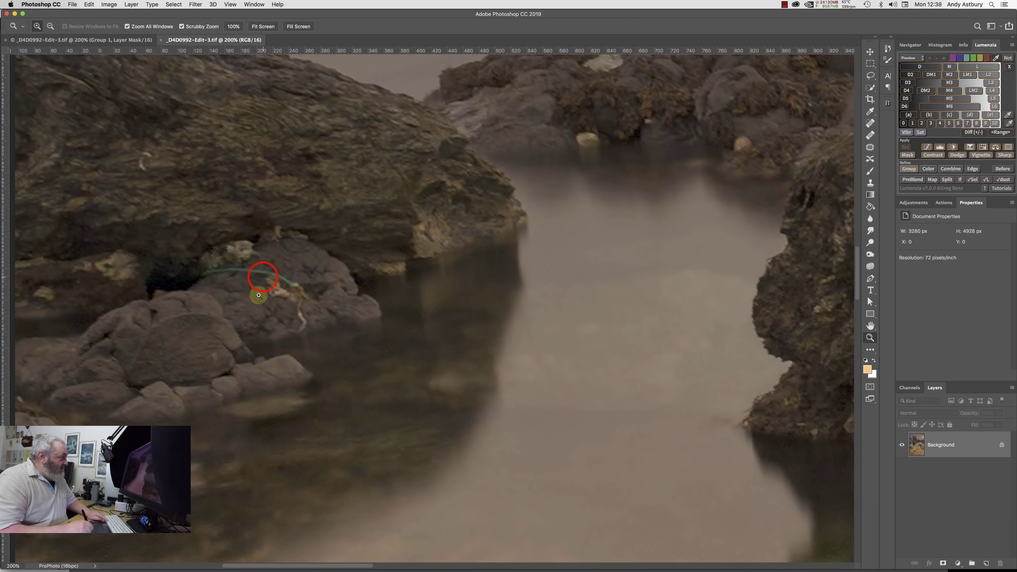
click(260, 295)
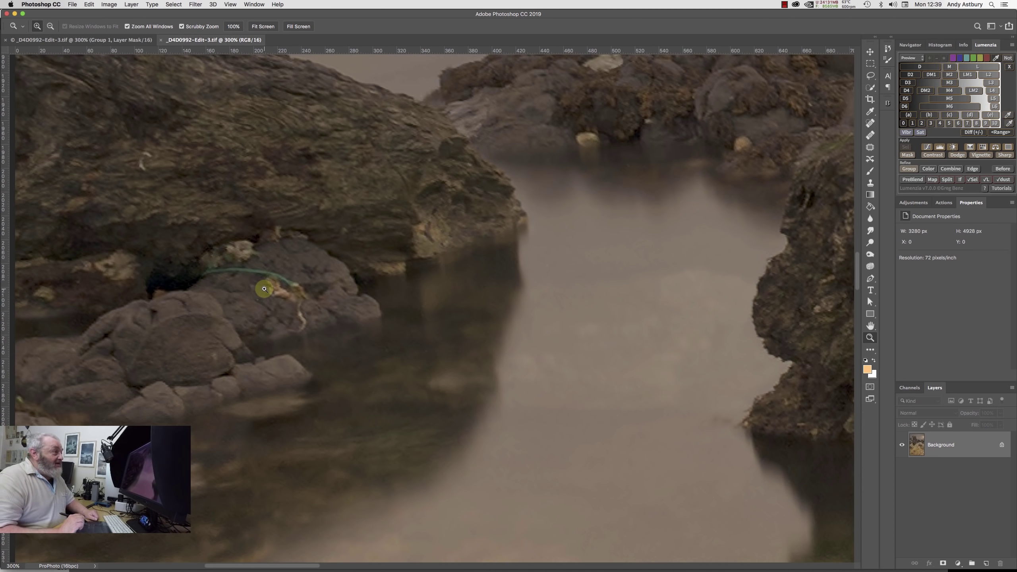
key(super+minus)
key(super+minus)
key(super+minus)
key(super+minus)
key(super+minus)
key(super+minus)
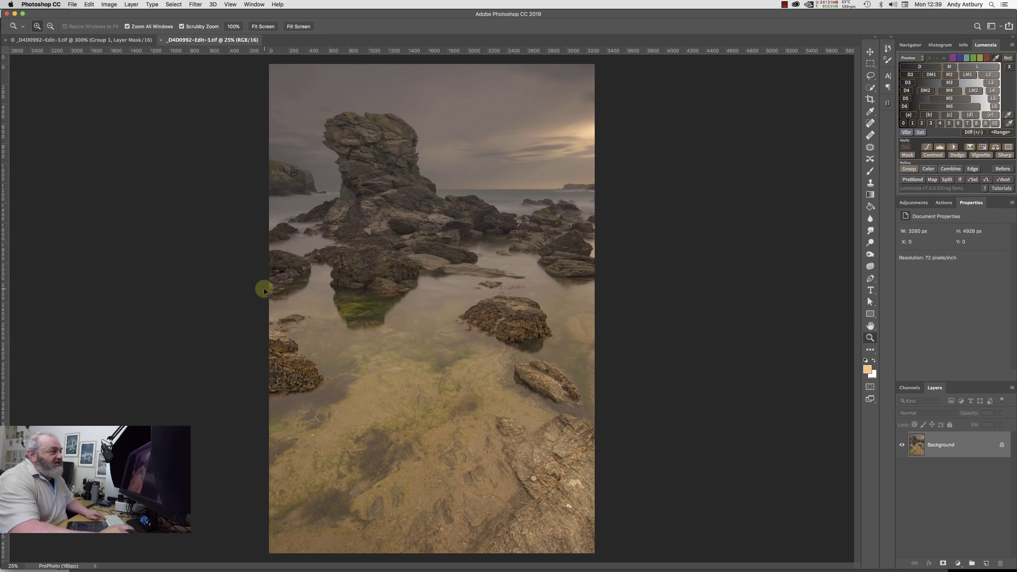